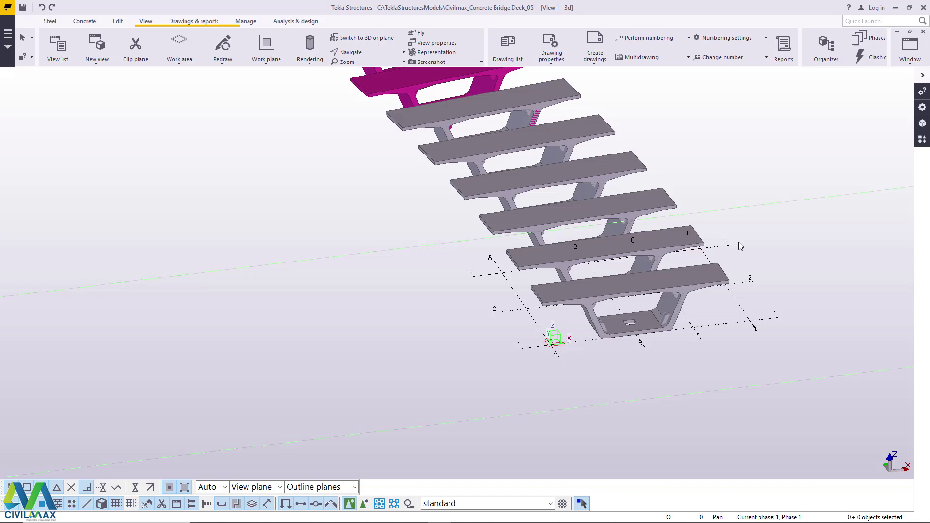
Set a rotation centre on the model and orbit beneath the deck segments
scroll(722, 256, "up", 5)
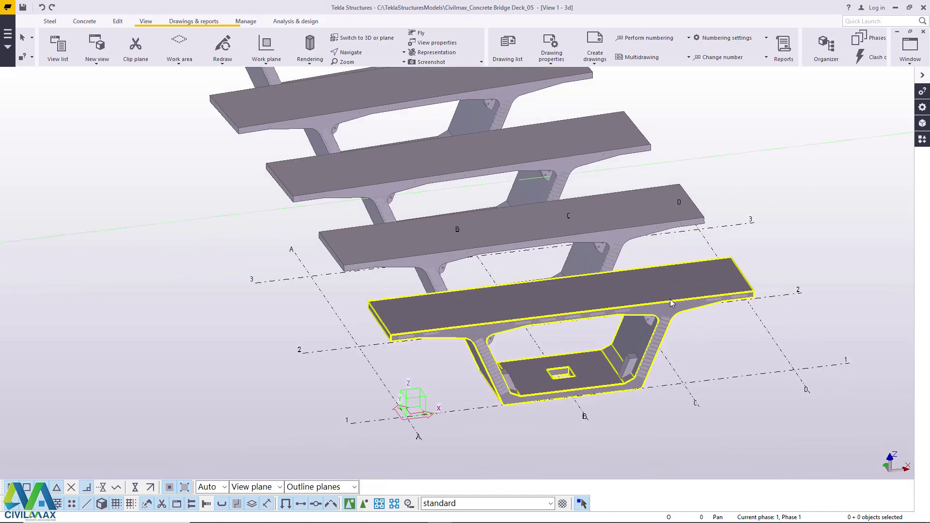
left_click(358, 53)
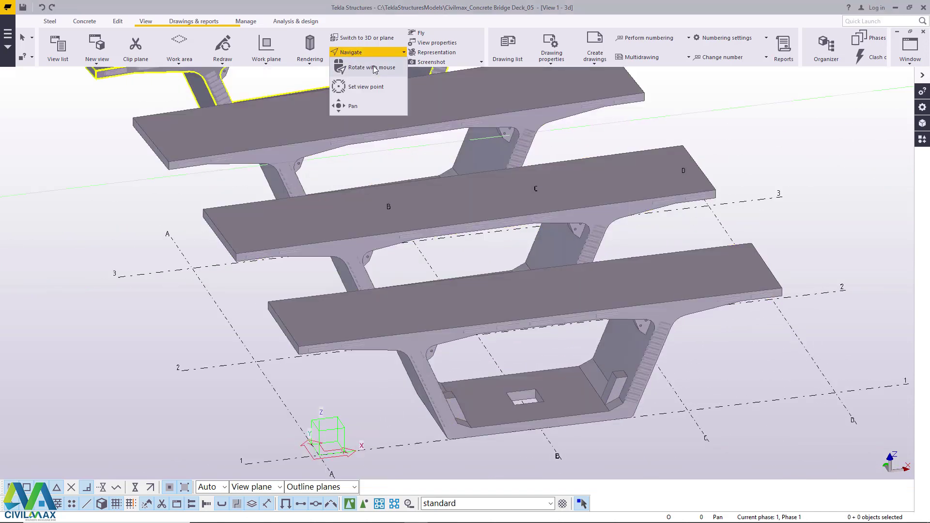
left_click(368, 85)
left_click(530, 256)
middle_click_drag(563, 304, 645, 354, "ctrl")
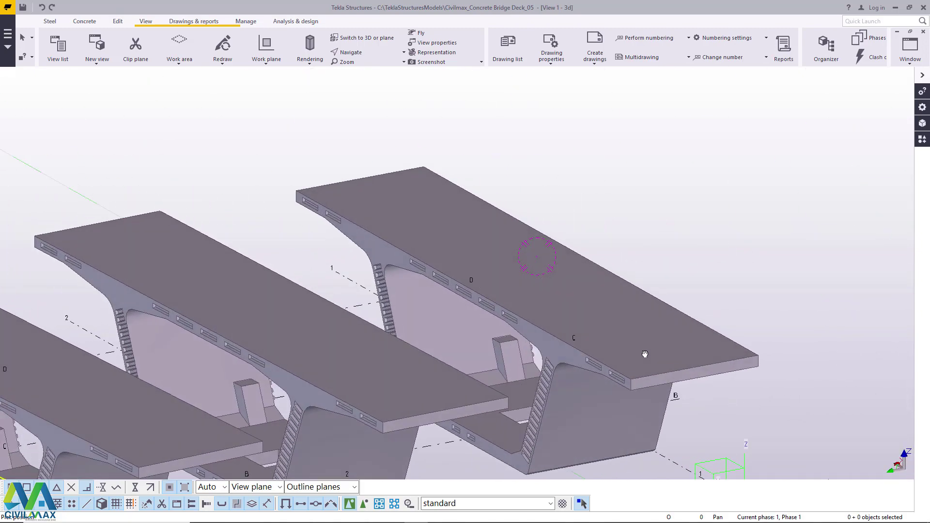
Orbit again to inspect the girder grooves, then interrupt the rotate command
scroll(503, 315, "up", 6)
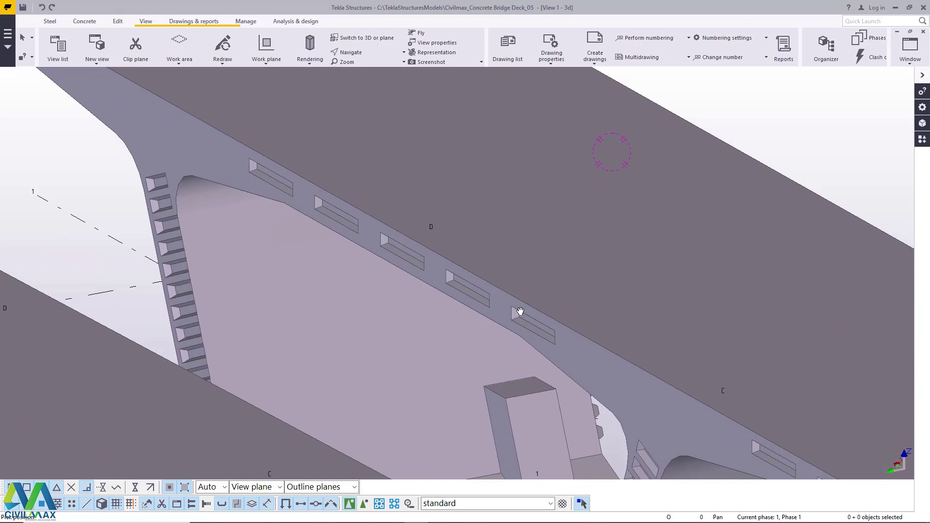
middle_click_drag(520, 311, 591, 262, "ctrl")
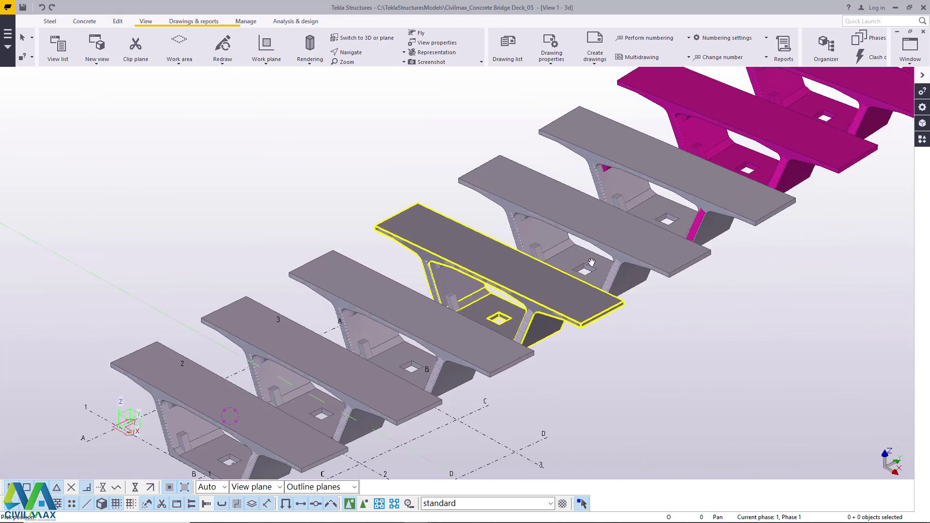
scroll(346, 331, "down", 3)
scroll(530, 202, "up", 4)
right_click(334, 177)
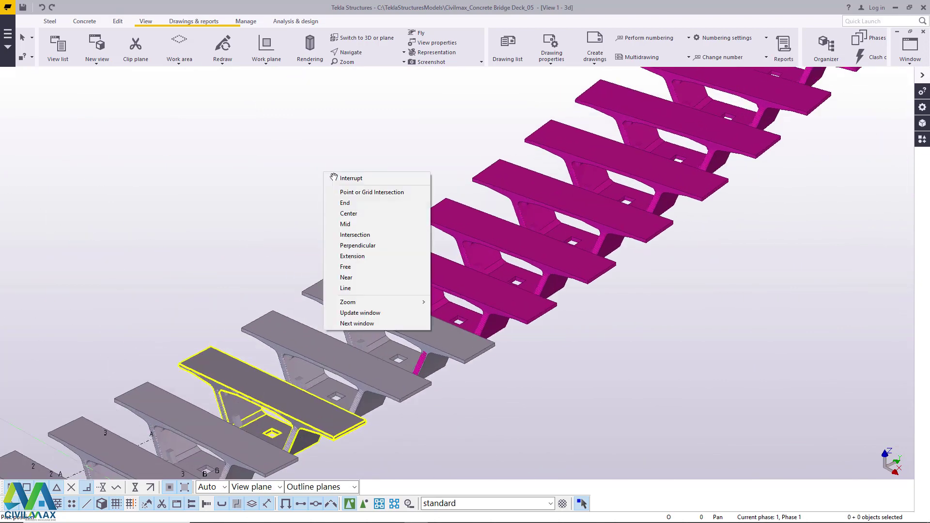
left_click(333, 178)
double_click(274, 135)
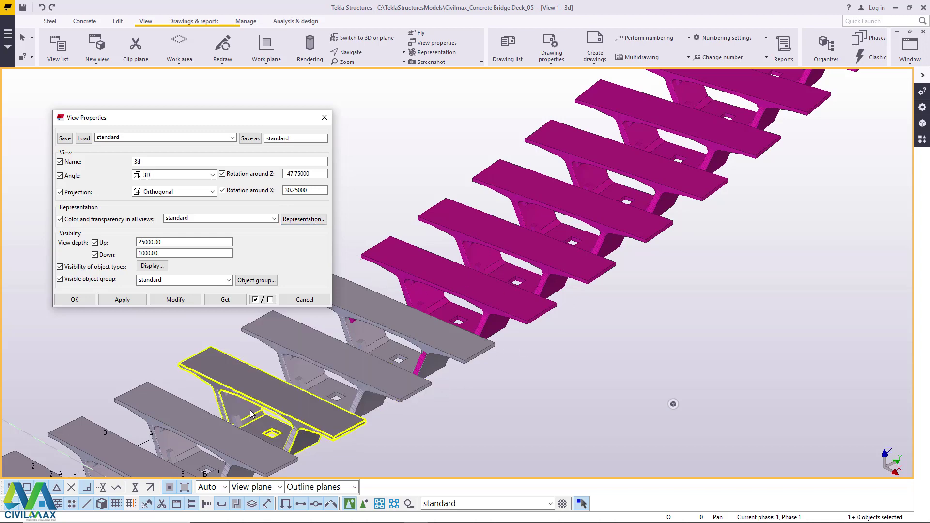
scroll(324, 408, "down", 6)
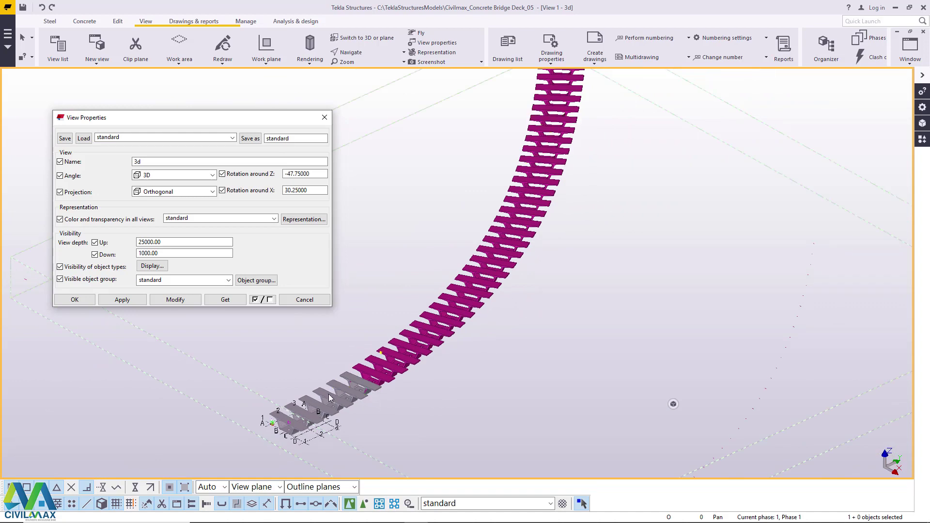
scroll(306, 422, "down", 1)
scroll(306, 423, "down", 1)
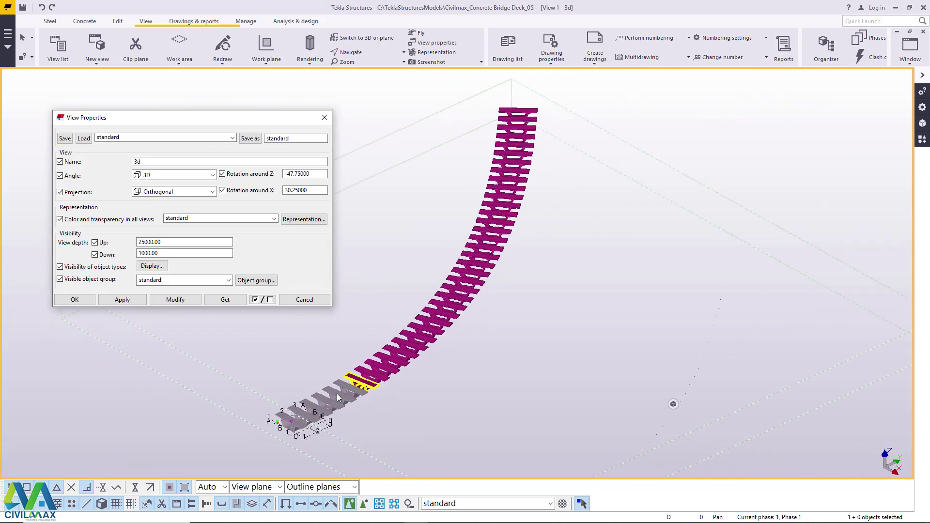
scroll(338, 407, "up", 5)
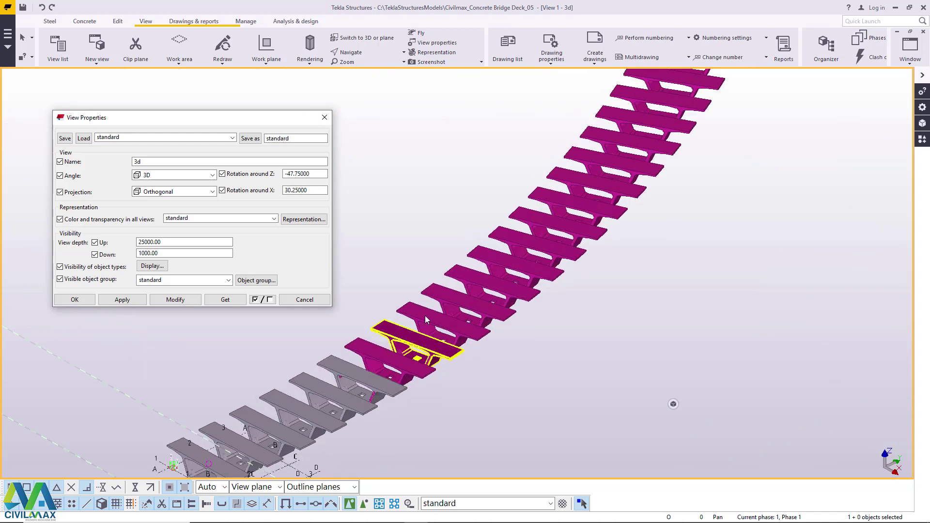
Set the All group's colour to grey in Object Representation and apply it
left_click(301, 221)
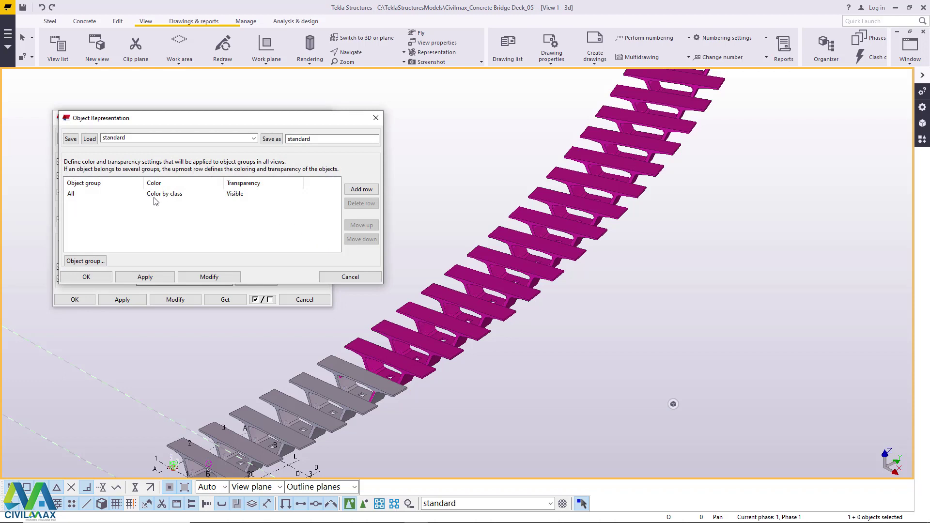
left_click(175, 194)
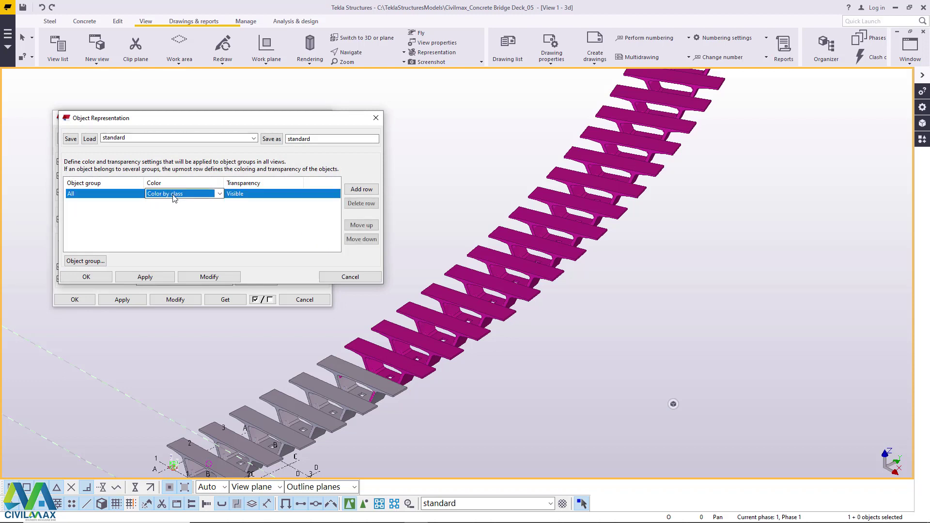
left_click(219, 195)
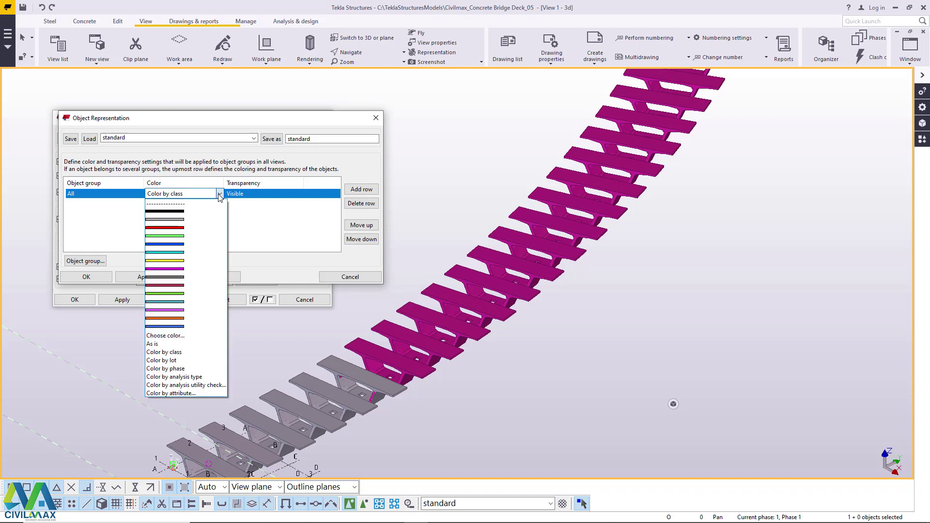
left_click(194, 220)
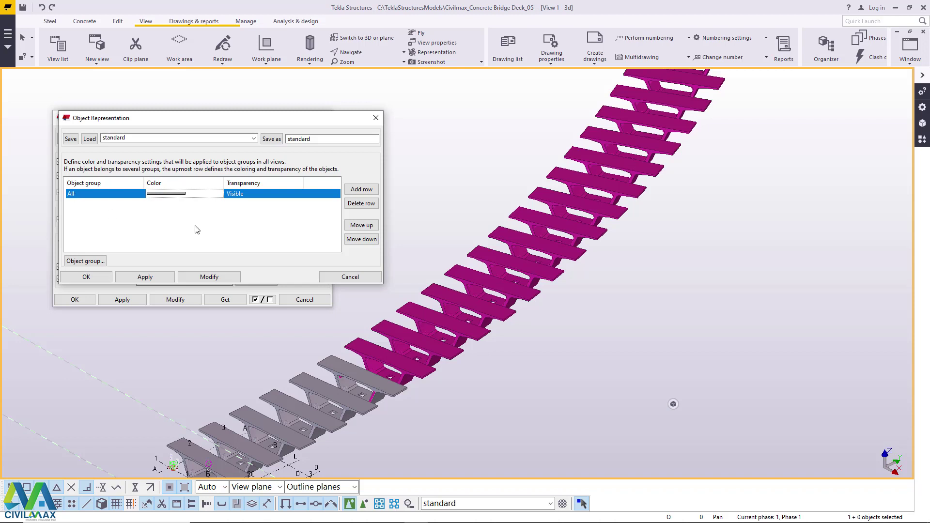
left_click(214, 277)
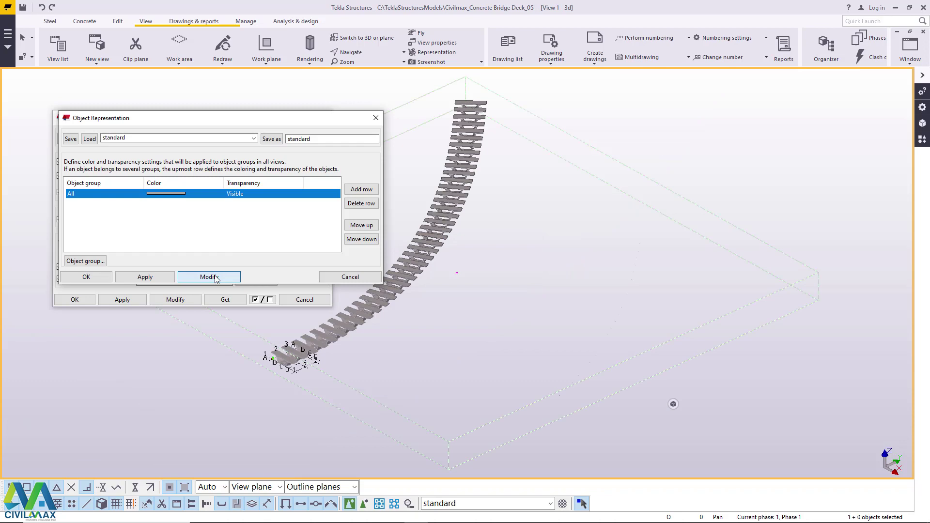
left_click(86, 277)
Apply the View Properties and close the dialog
left_click(125, 301)
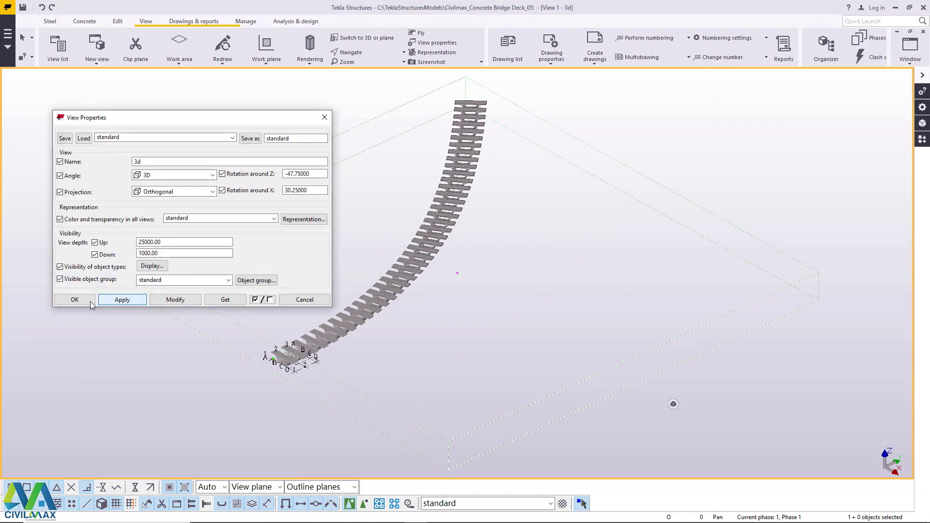
left_click(75, 299)
scroll(357, 295, "up", 10)
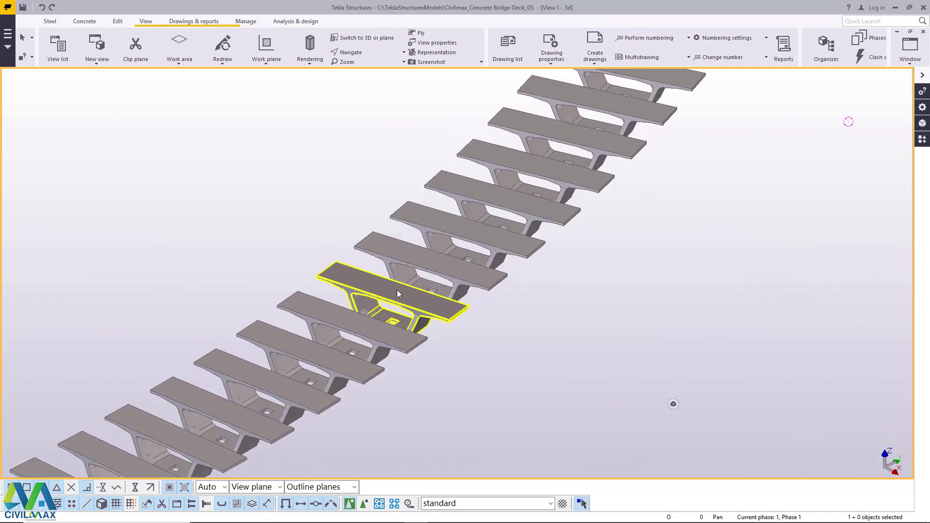
scroll(406, 283, "up", 8)
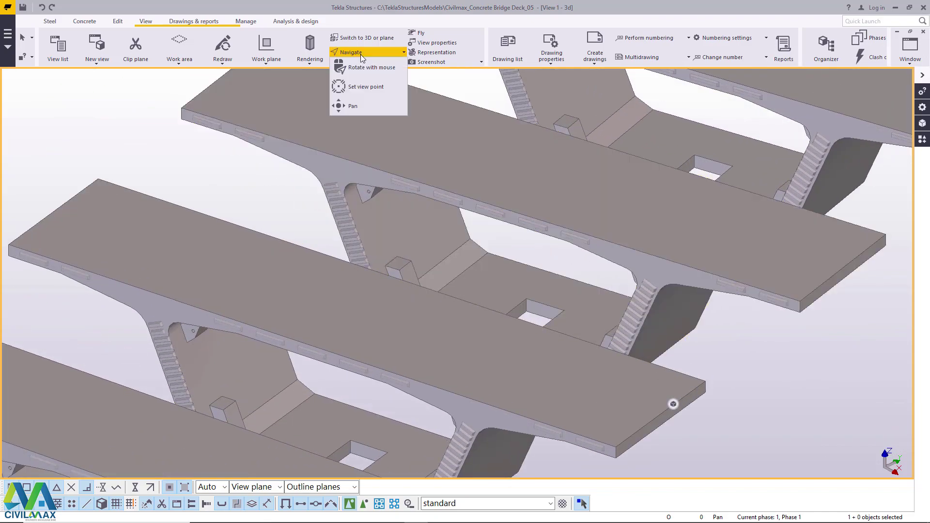
mouse_move(416, 261)
middle_mouse_down("ctrl")
mouse_move(322, 239)
mouse_move(278, 200)
mouse_move(432, 272)
mouse_move(419, 297)
mouse_move(442, 292)
mouse_move(296, 260)
mouse_move(339, 261)
mouse_move(259, 266)
mouse_move(173, 181)
middle_mouse_up("ctrl")
scroll(173, 181, "up", 4)
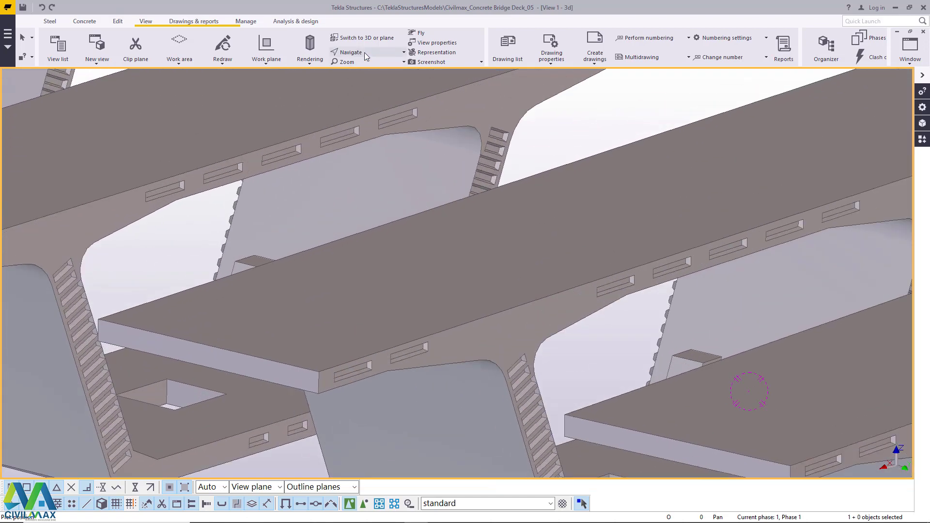
left_click(365, 52)
left_click(374, 71)
mouse_move(350, 218)
left_mouse_down()
mouse_move(284, 168)
mouse_move(307, 189)
mouse_move(222, 187)
mouse_move(179, 193)
mouse_move(170, 208)
mouse_move(342, 245)
mouse_move(247, 243)
mouse_move(368, 228)
mouse_move(469, 230)
mouse_move(502, 246)
mouse_move(291, 227)
mouse_move(284, 239)
mouse_move(251, 241)
mouse_move(307, 239)
mouse_move(358, 269)
mouse_move(458, 270)
mouse_move(474, 257)
mouse_move(309, 233)
mouse_move(303, 216)
mouse_move(201, 203)
mouse_move(342, 240)
mouse_move(436, 249)
mouse_move(623, 251)
mouse_move(689, 237)
mouse_move(672, 212)
mouse_move(494, 199)
mouse_move(450, 218)
mouse_move(365, 223)
mouse_move(530, 240)
left_mouse_up()
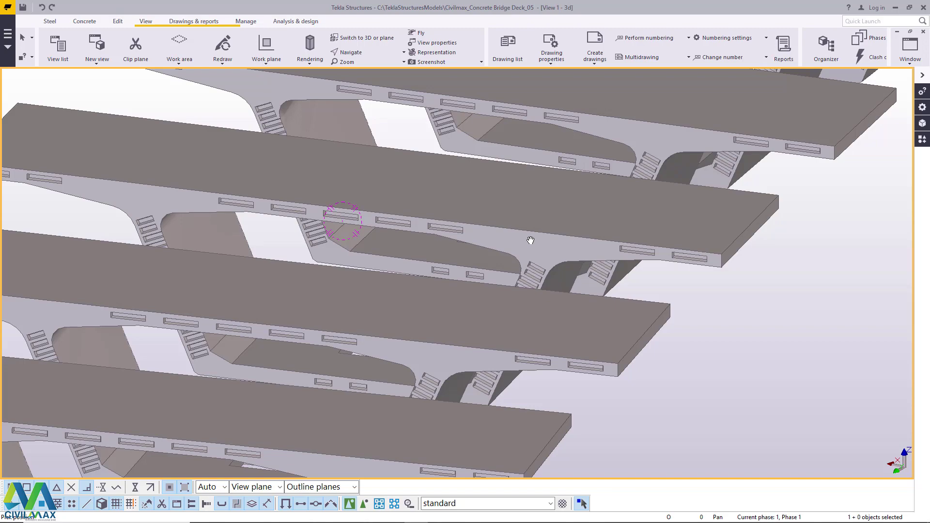
mouse_move(552, 268)
middle_mouse_down("ctrl")
mouse_move(305, 276)
mouse_move(446, 312)
mouse_move(432, 330)
mouse_move(416, 319)
mouse_move(434, 299)
middle_mouse_up("ctrl")
scroll(384, 275, "down", 3)
scroll(421, 311, "down", 3)
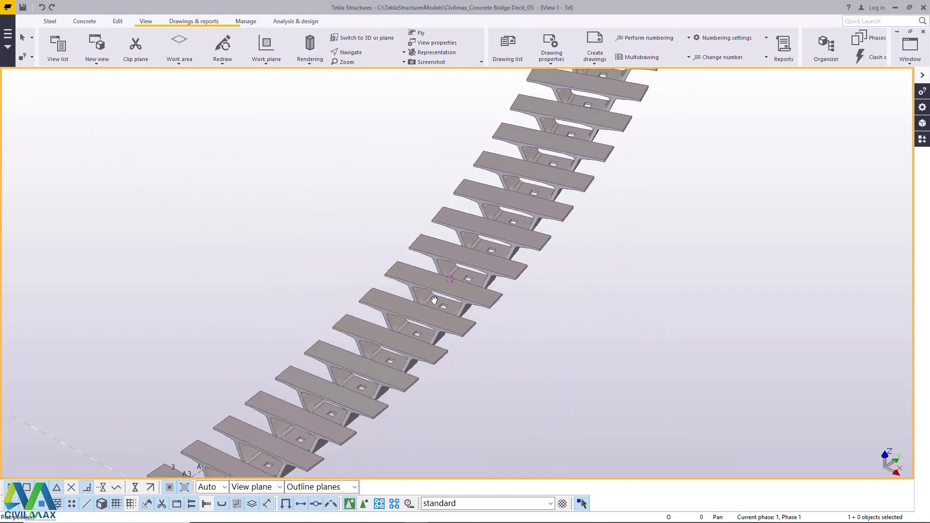
scroll(434, 299, "down", 3)
scroll(273, 437, "up", 8)
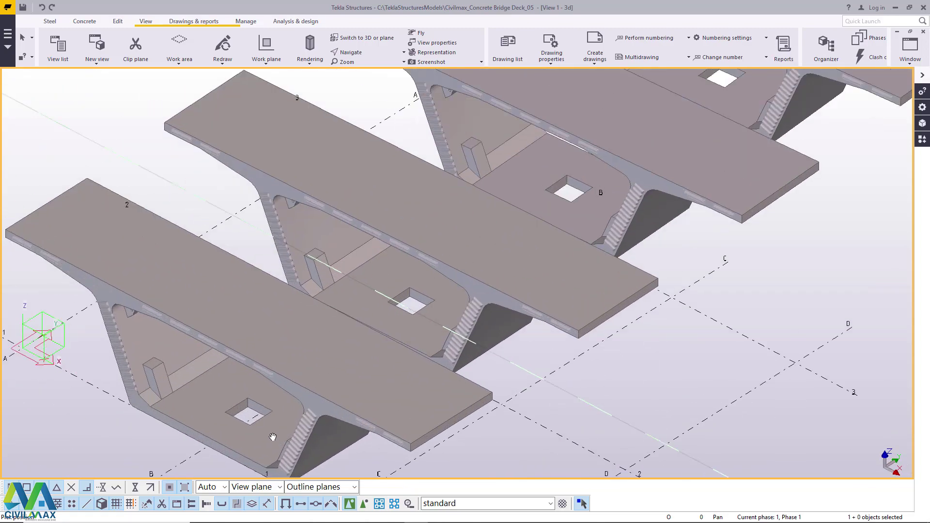
scroll(273, 437, "down", 10)
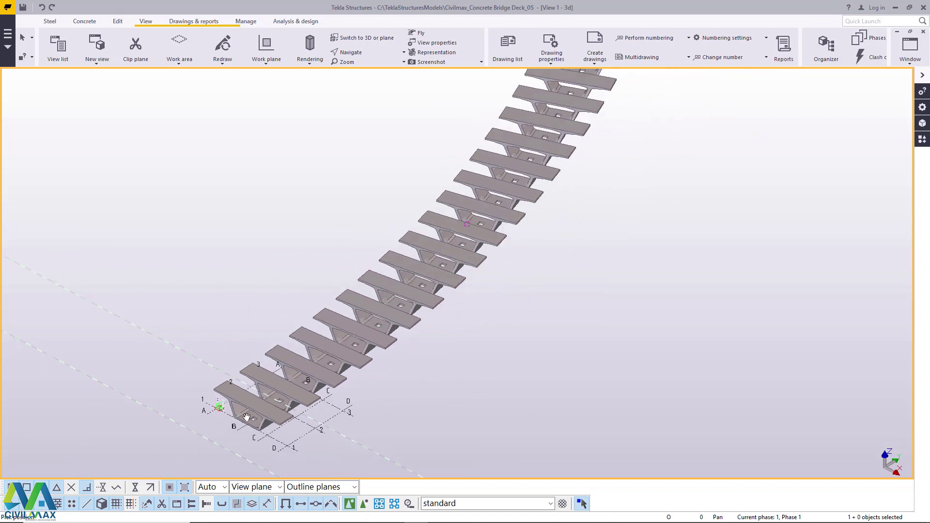
scroll(247, 416, "down", 3)
scroll(428, 257, "down", 4)
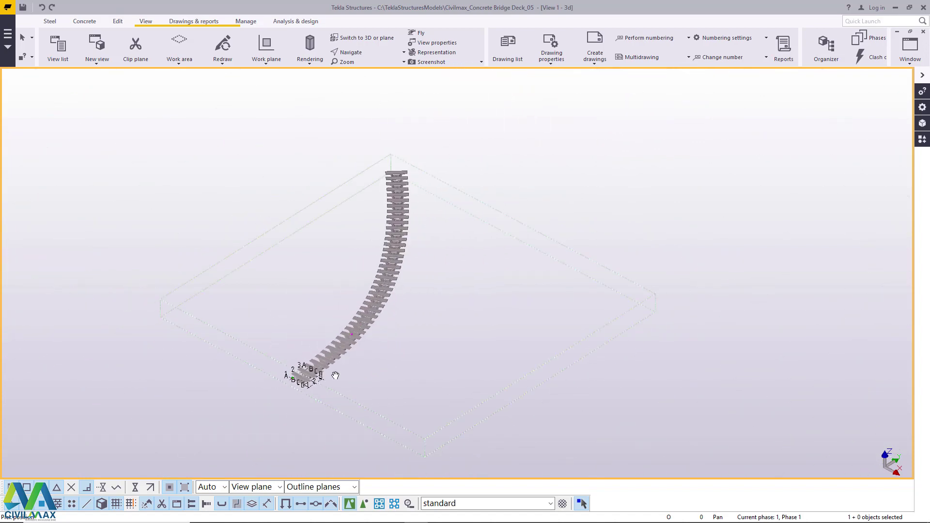
scroll(335, 375, "up", 10)
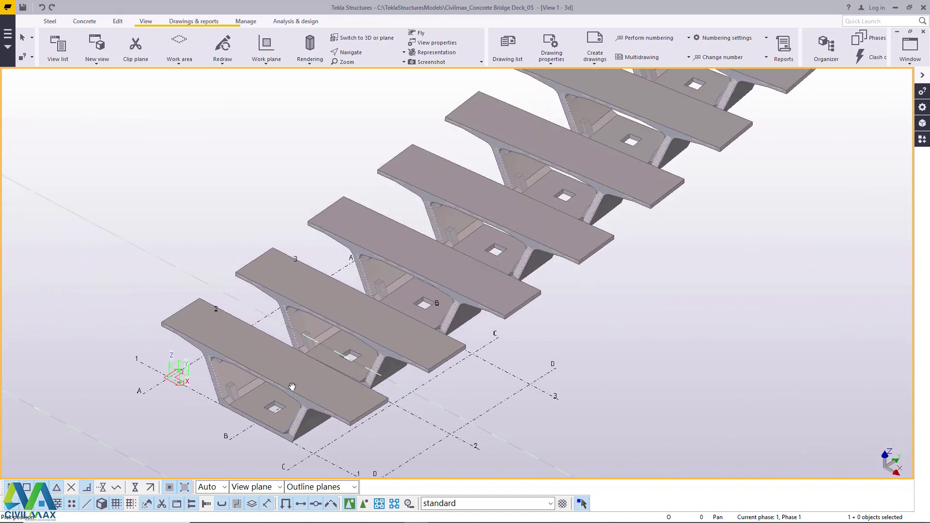
scroll(292, 386, "up", 2)
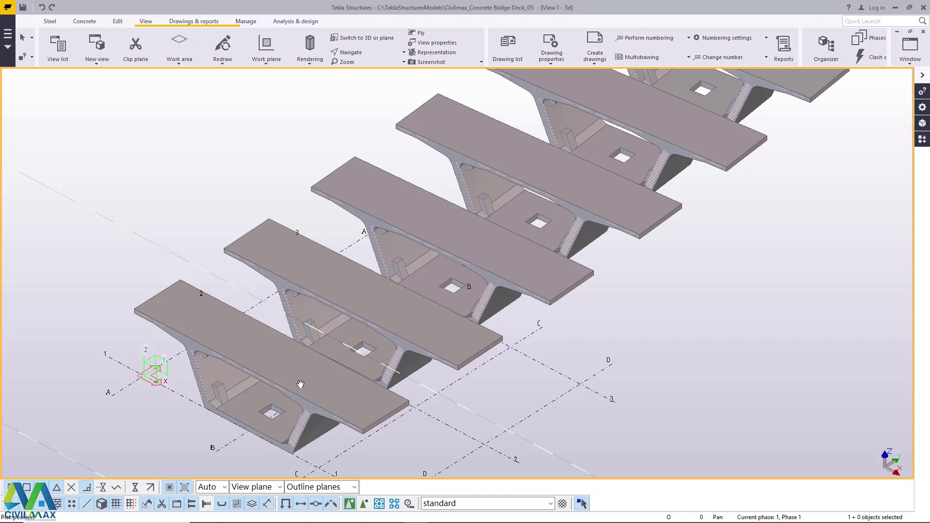
scroll(249, 375, "up", 5)
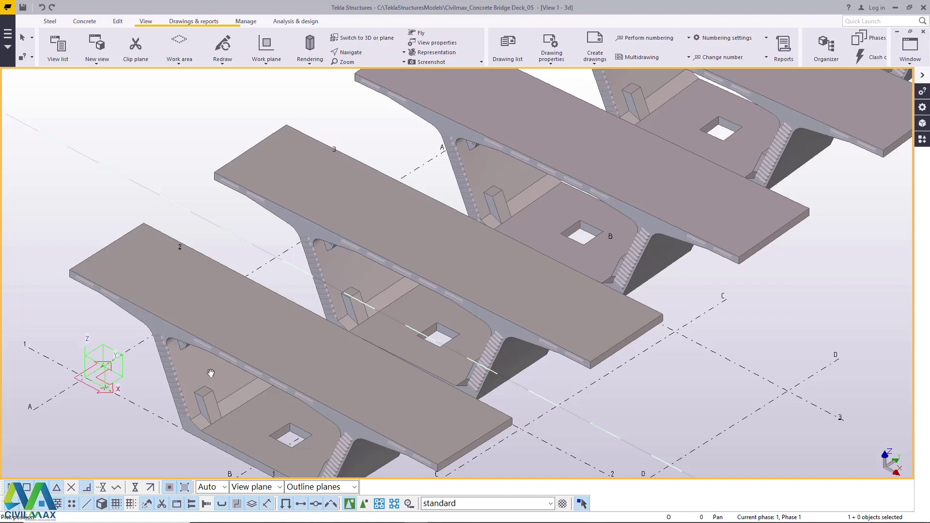
scroll(227, 367, "up", 1)
left_click(350, 52)
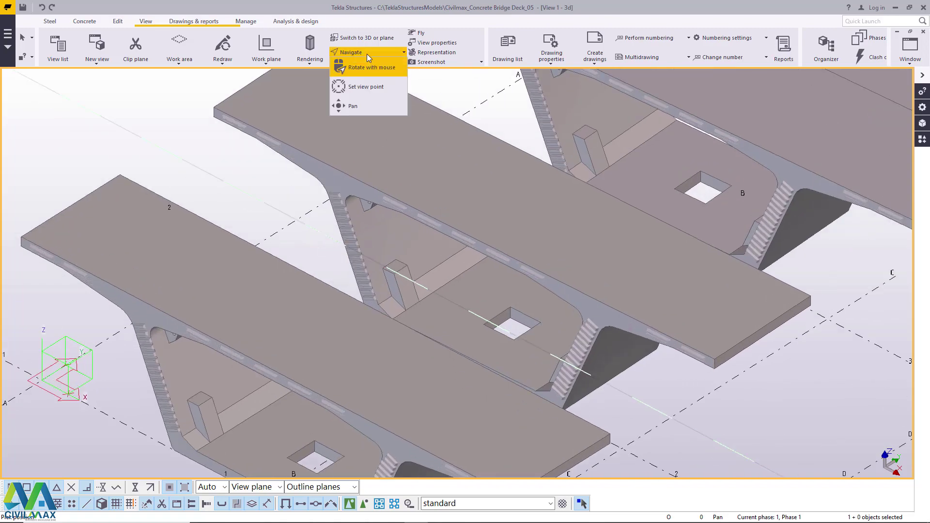
left_click(370, 65)
left_click(423, 219)
middle_click_drag(423, 219, 427, 190, "ctrl")
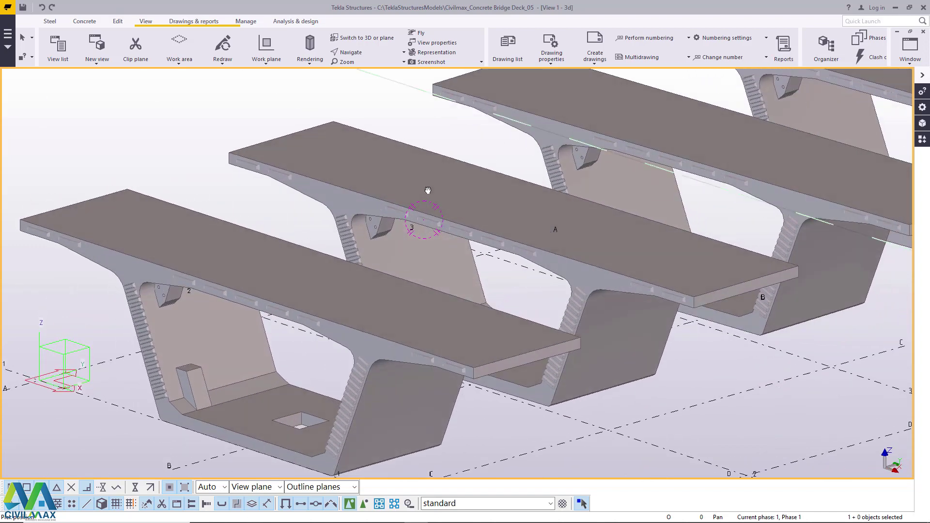
scroll(119, 334, "up", 3)
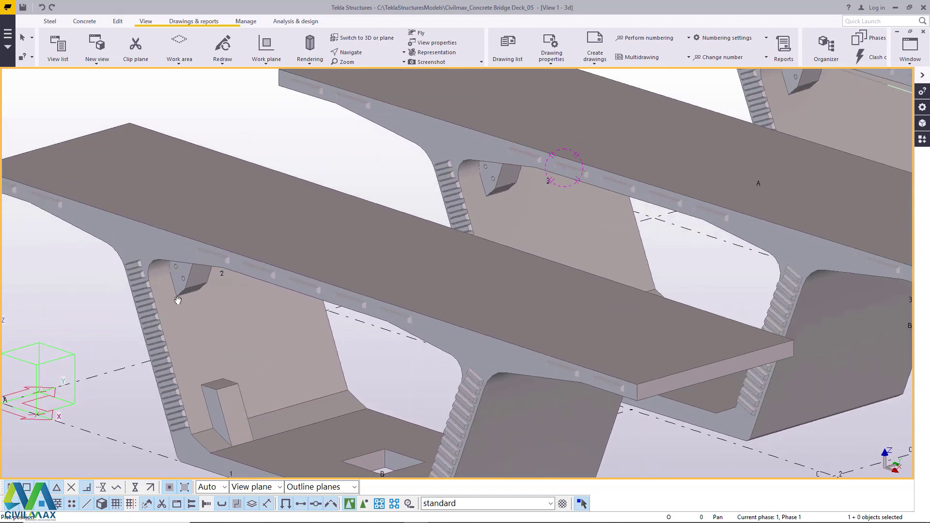
scroll(174, 295, "up", 5)
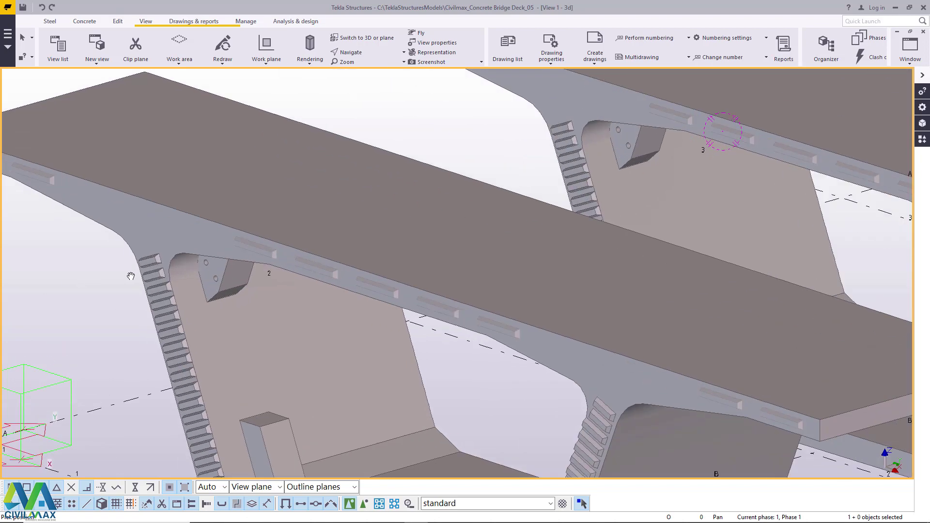
left_click(351, 53)
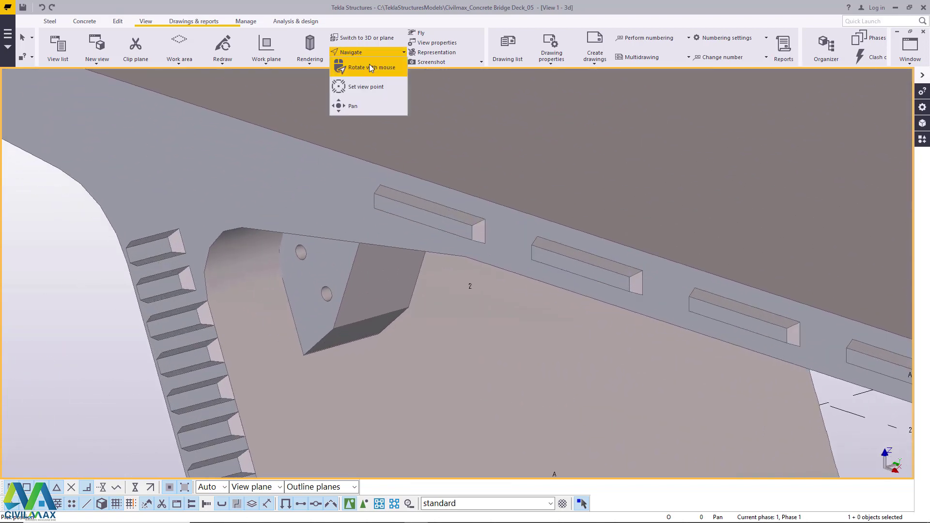
left_click(369, 65)
left_click_drag(183, 259, 573, 300)
scroll(572, 300, "up", 4)
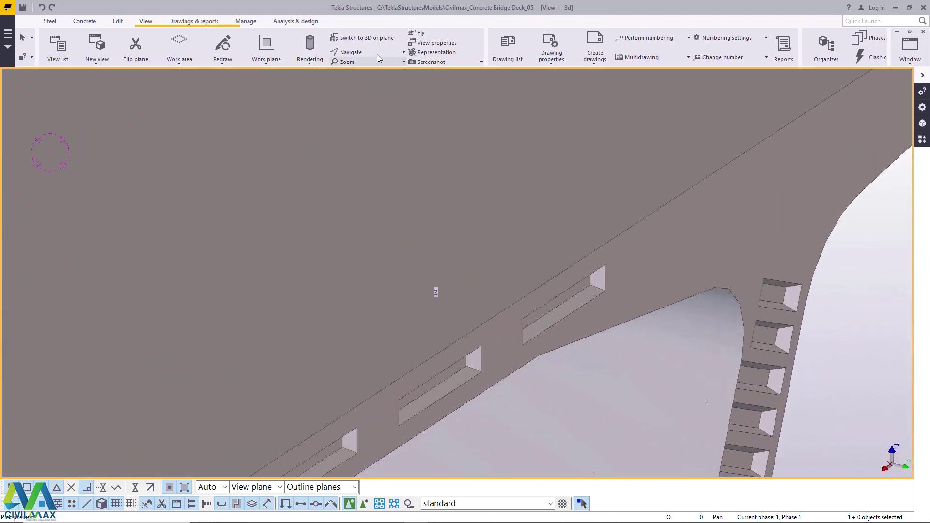
middle_click_drag(572, 297, 368, 297, "ctrl")
scroll(368, 297, "down", 5)
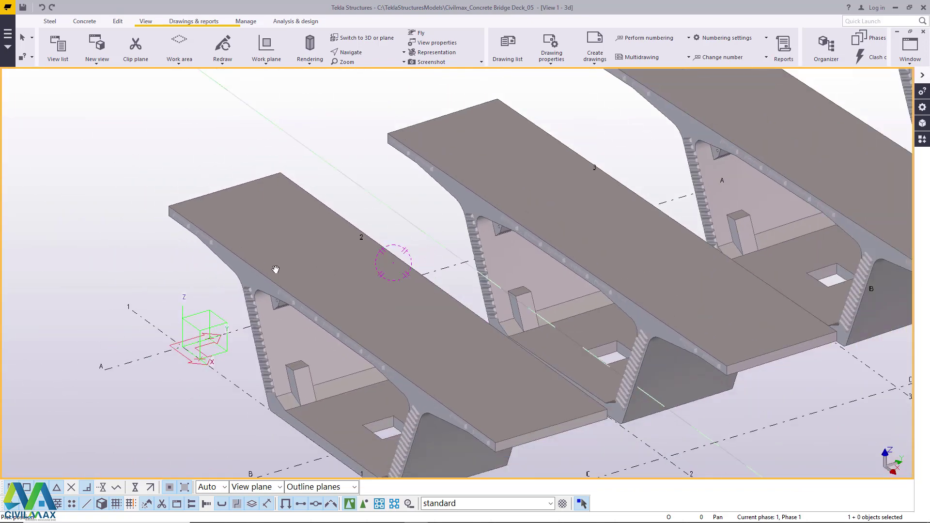
scroll(286, 321, "up", 5)
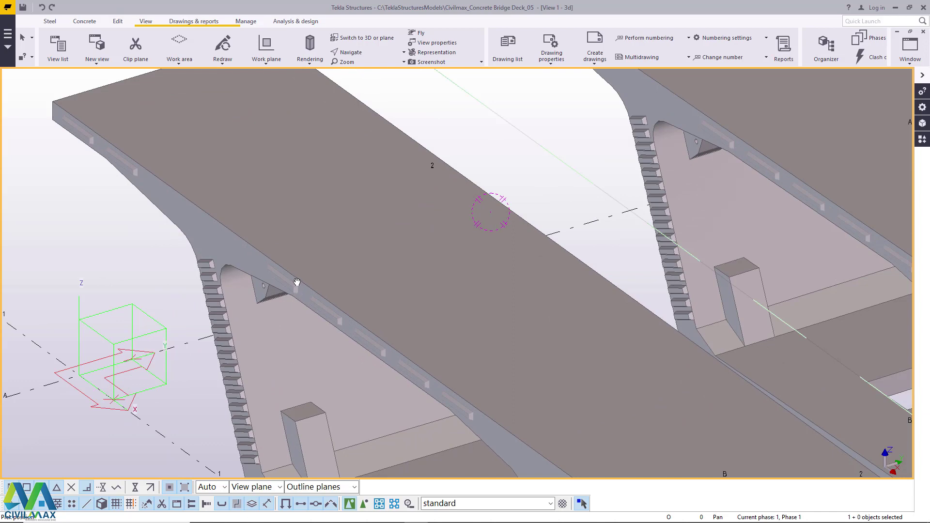
scroll(297, 284, "up", 4)
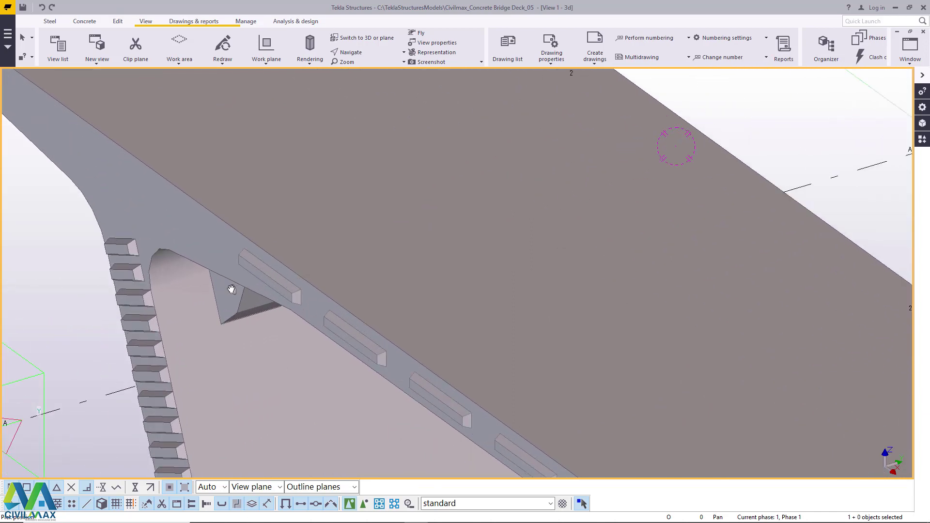
scroll(300, 305, "up", 2)
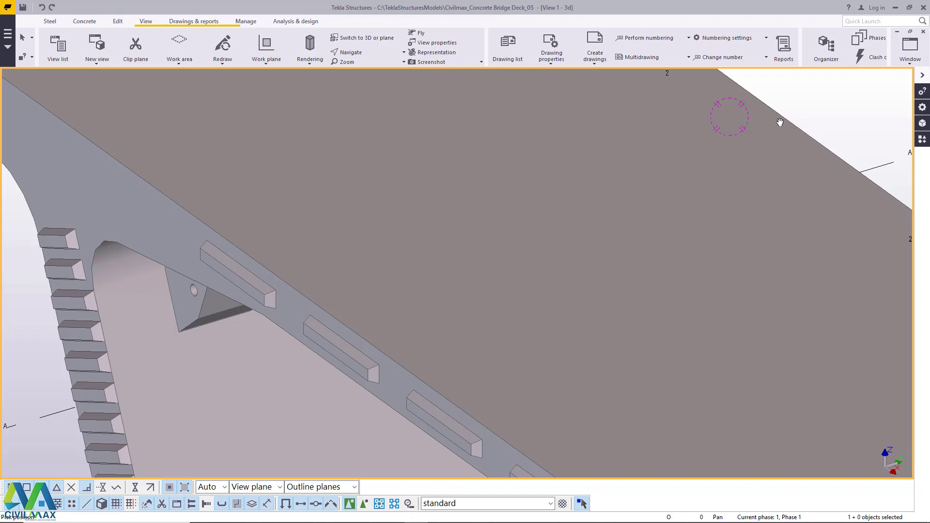
left_click_drag(302, 293, 199, 293)
scroll(204, 289, "down", 5)
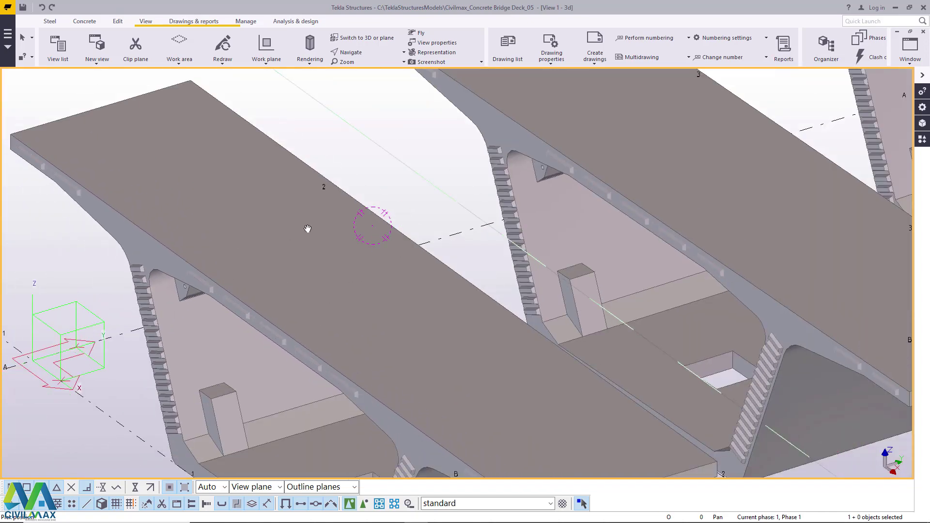
Interrupt the running command and adjust the zoom on the deck segment
right_click(267, 212)
left_click(290, 219)
scroll(259, 220, "down", 5)
scroll(452, 356, "up", 5)
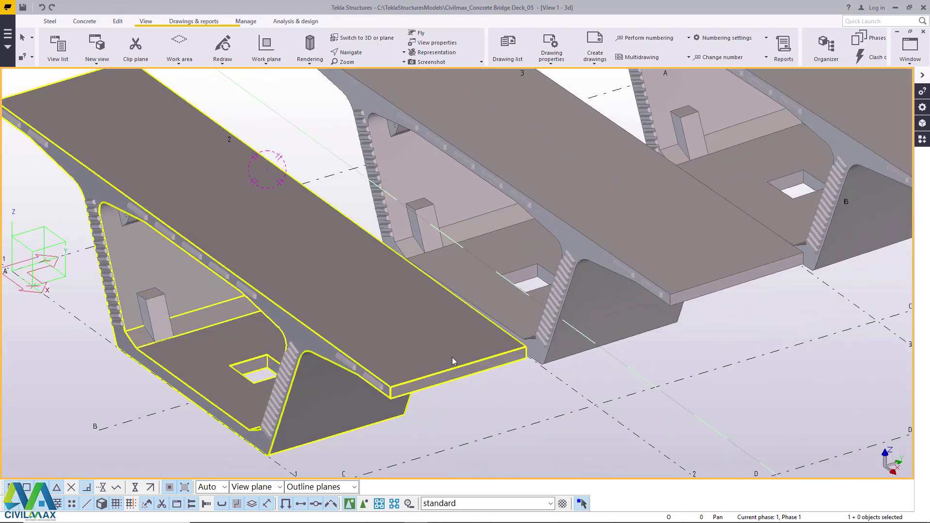
Copy the deck segment from its slab corner to the opposite corner
right_click(452, 356)
left_click(475, 130)
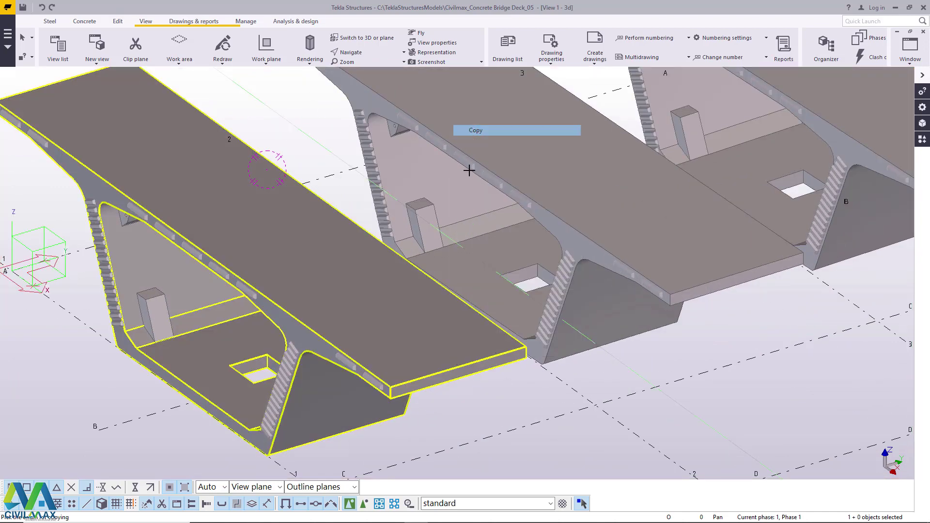
scroll(390, 388, "up", 5)
scroll(390, 388, "up", 3)
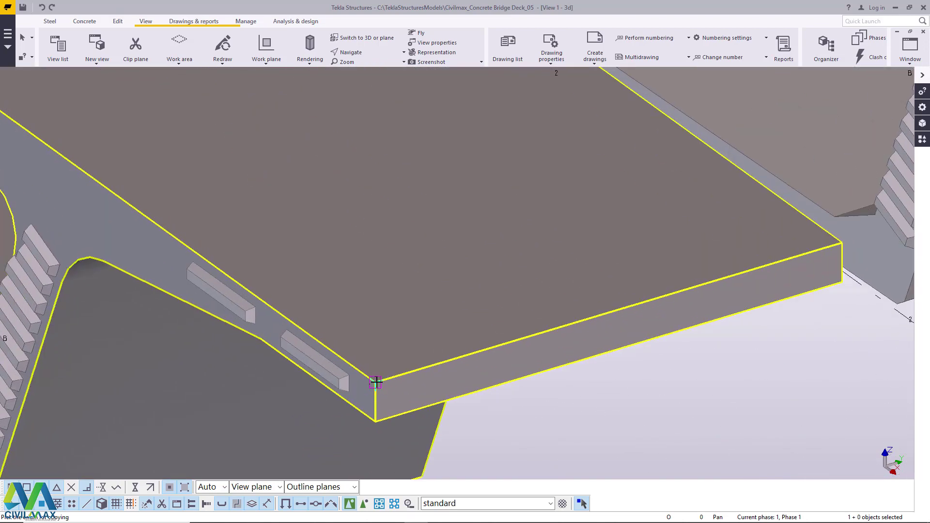
left_click(376, 382)
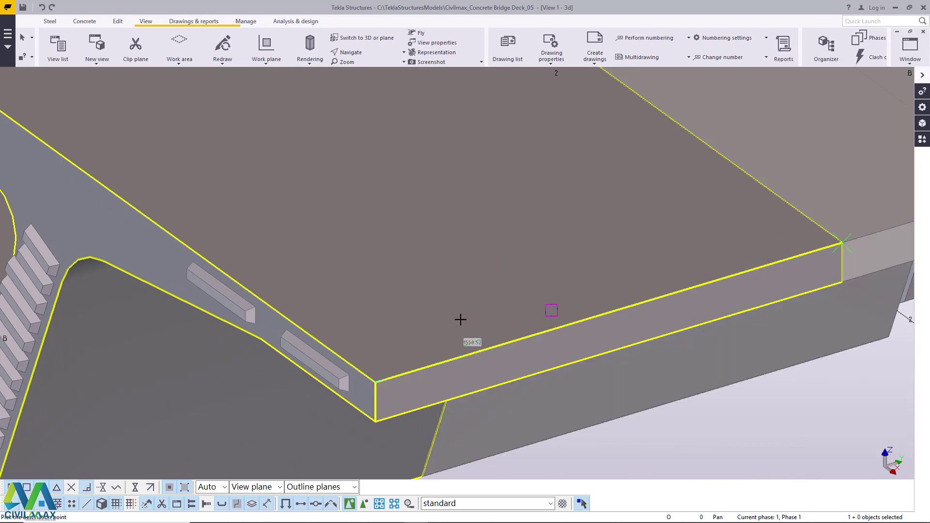
scroll(460, 320, "down", 5)
right_click(558, 185)
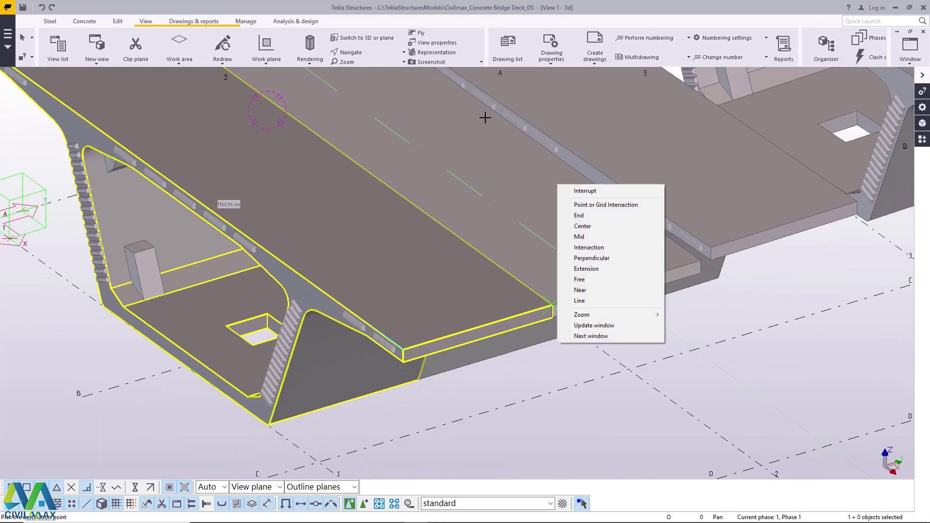
left_click(585, 190)
Set a view rotation point on the slab edge and zoom in on the new joint
left_click(351, 52)
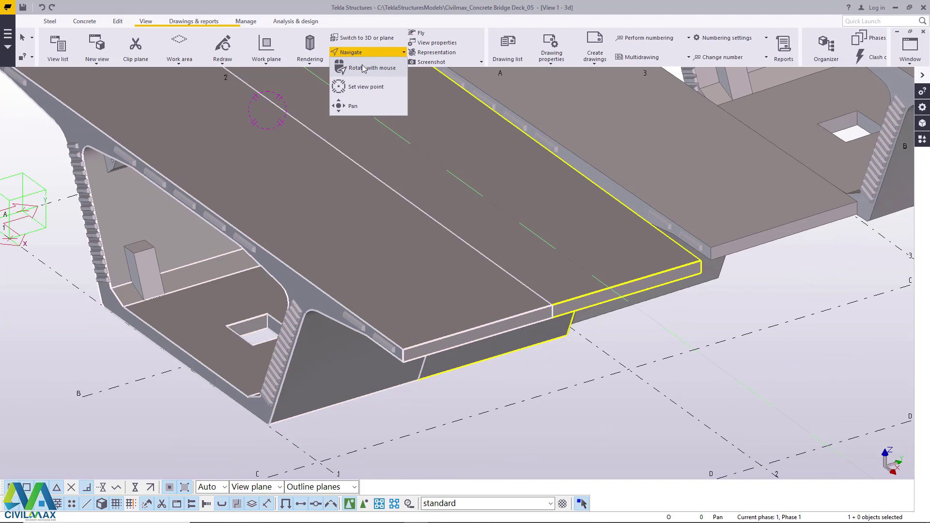
left_click(352, 106)
scroll(545, 310, "up", 5)
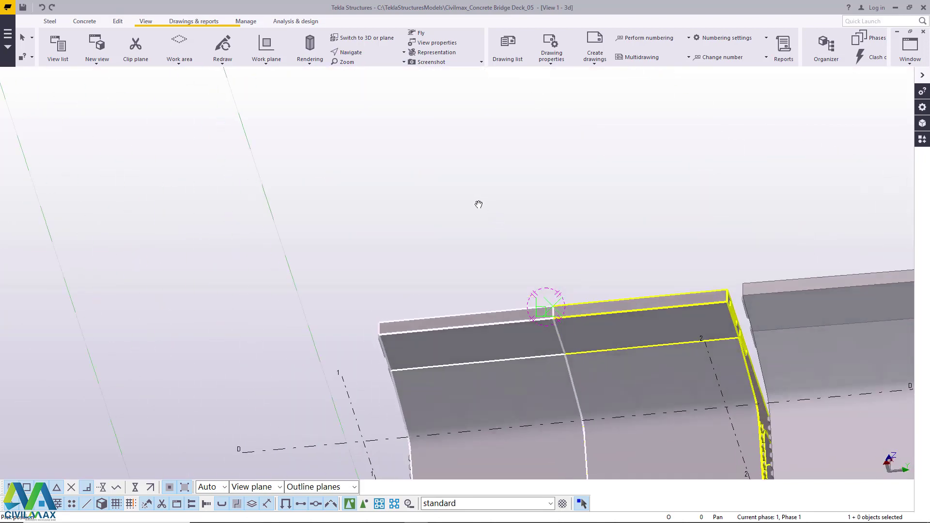
scroll(479, 205, "down", 3)
scroll(545, 430, "up", 5)
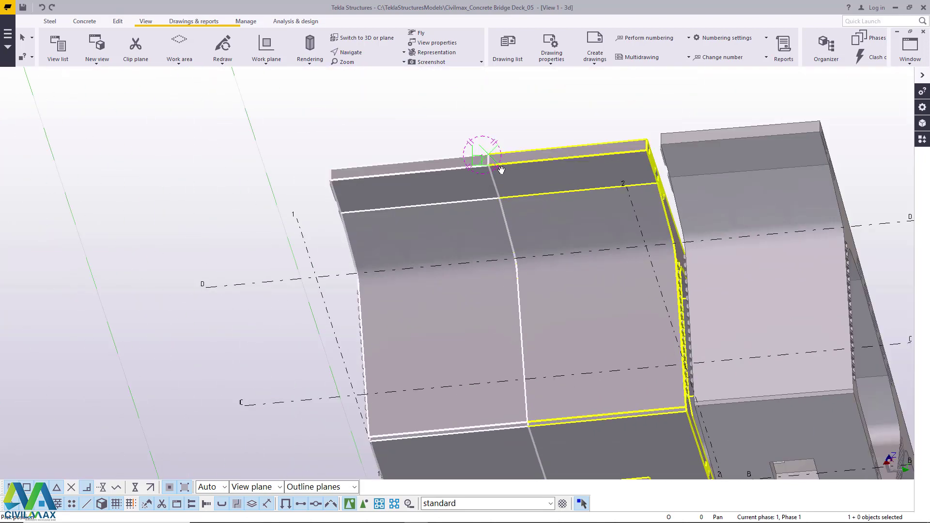
scroll(501, 169, "up", 6)
Cancel the pending pick and select the copied deck segment for Move special > Linear
right_click(520, 150)
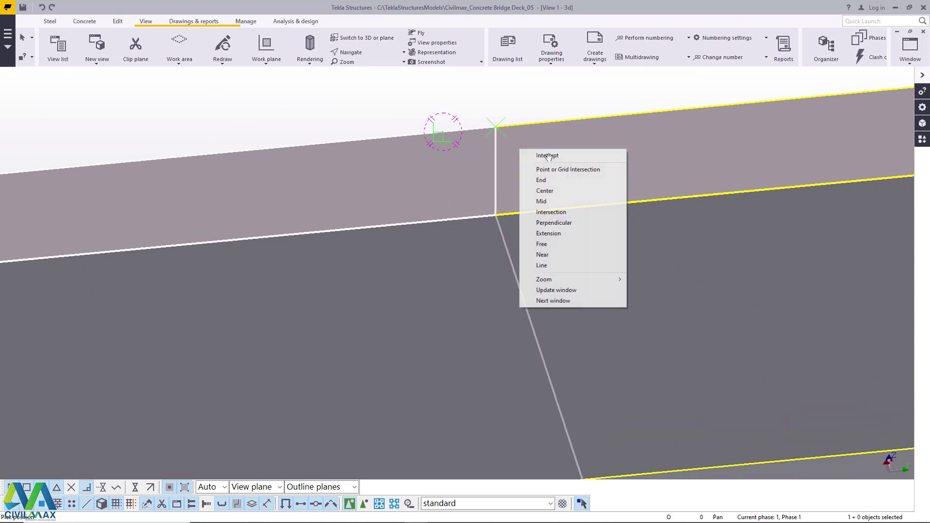
left_click(548, 156)
left_click(632, 168)
right_click(626, 161)
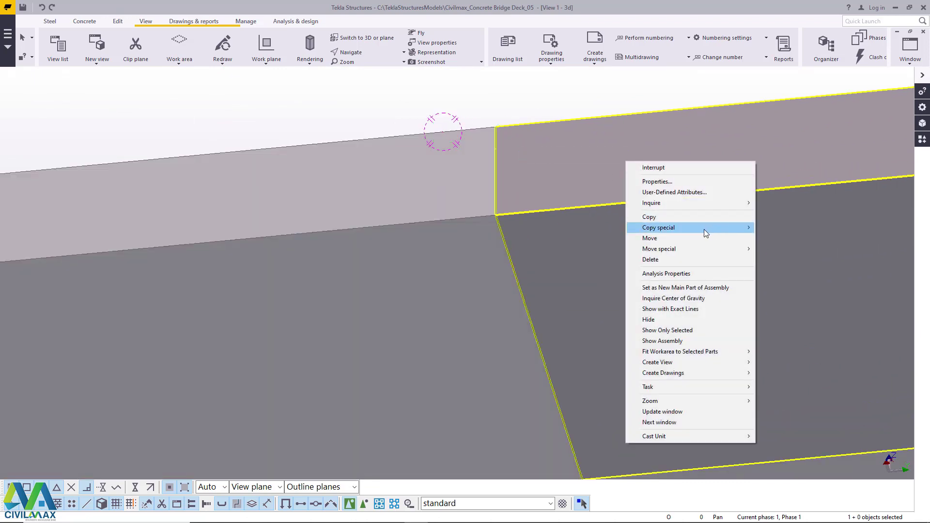
mouse_move(681, 250)
left_click(769, 250)
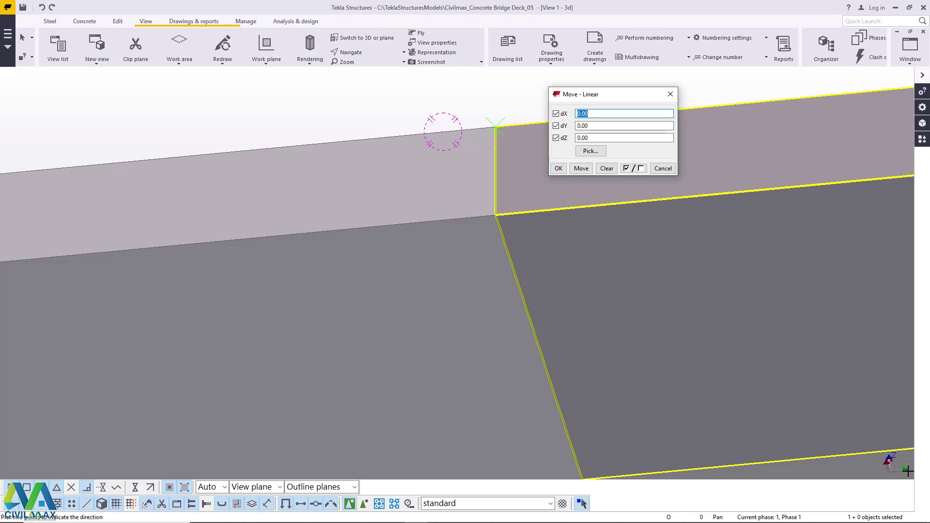
Shift the copied segment along Y five times in 2.00 steps, then close the dialog
key("Tab")
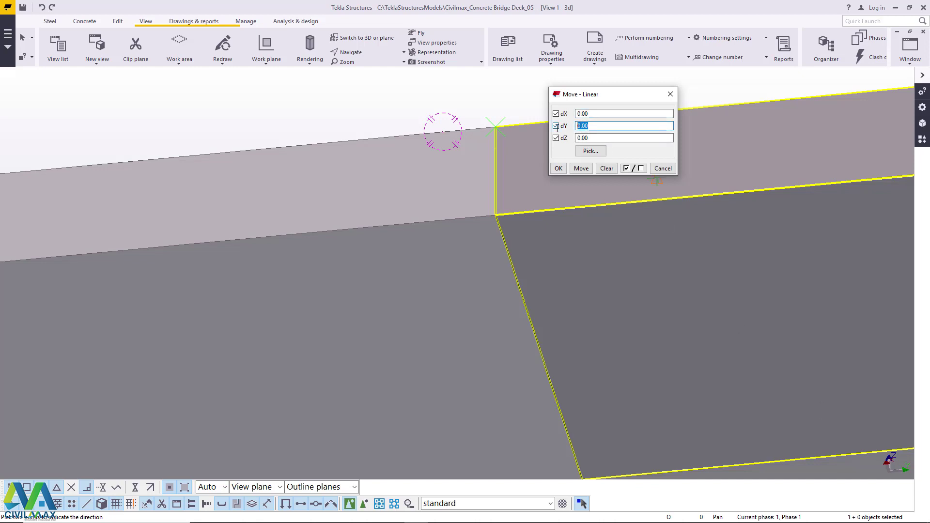
type("1")
left_click(580, 168)
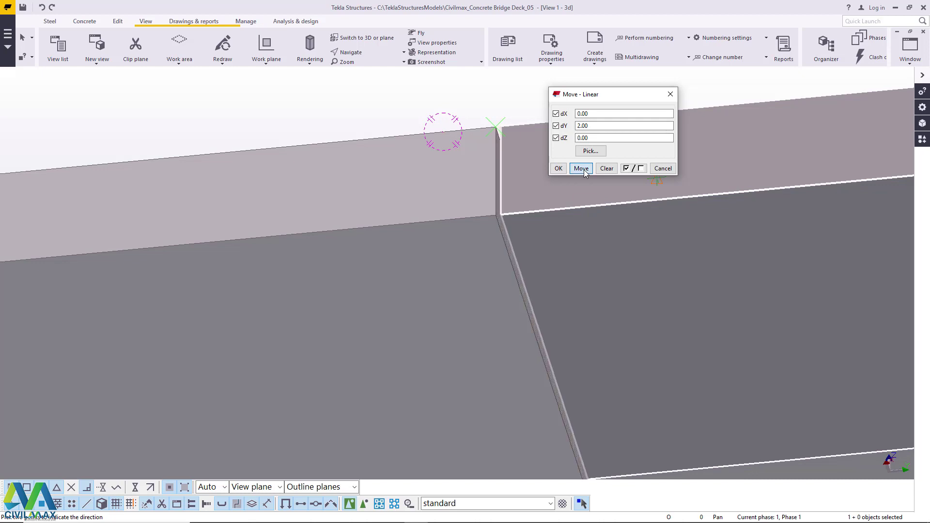
left_click(585, 172)
left_click(584, 172)
left_click(585, 173)
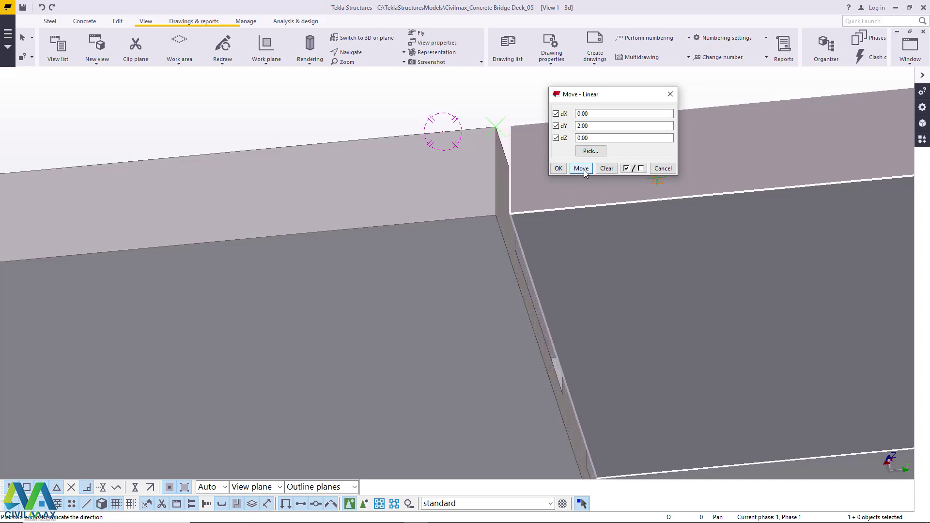
left_click(585, 173)
left_click(558, 168)
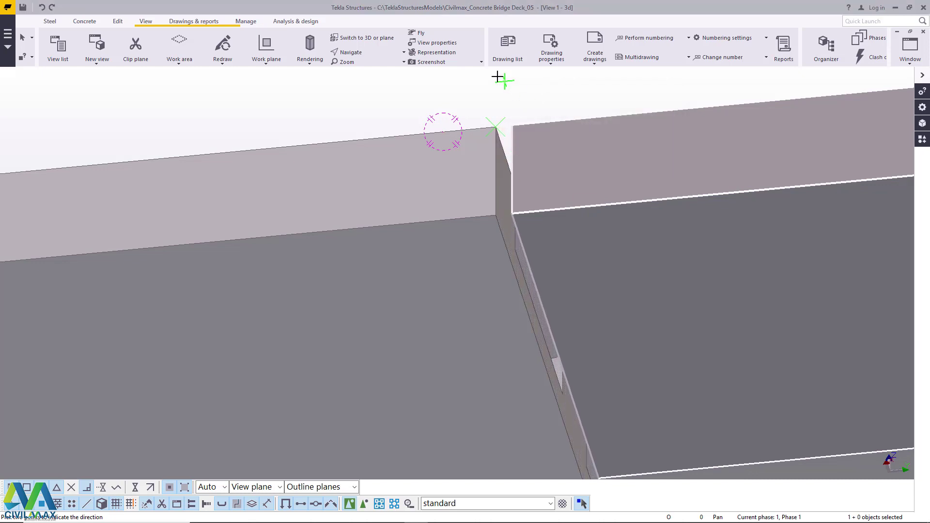
left_click(387, 52)
left_click(353, 105)
Undo the last two changes so the three box-girder segments stand apart again
left_click_drag(519, 207, 436, 213)
scroll(508, 232, "down", 5)
right_click(393, 199)
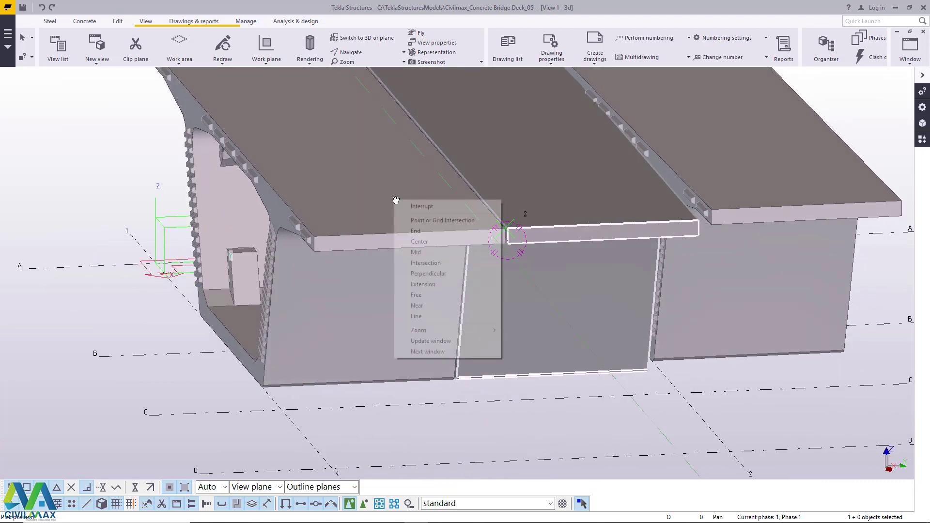
left_click(433, 207)
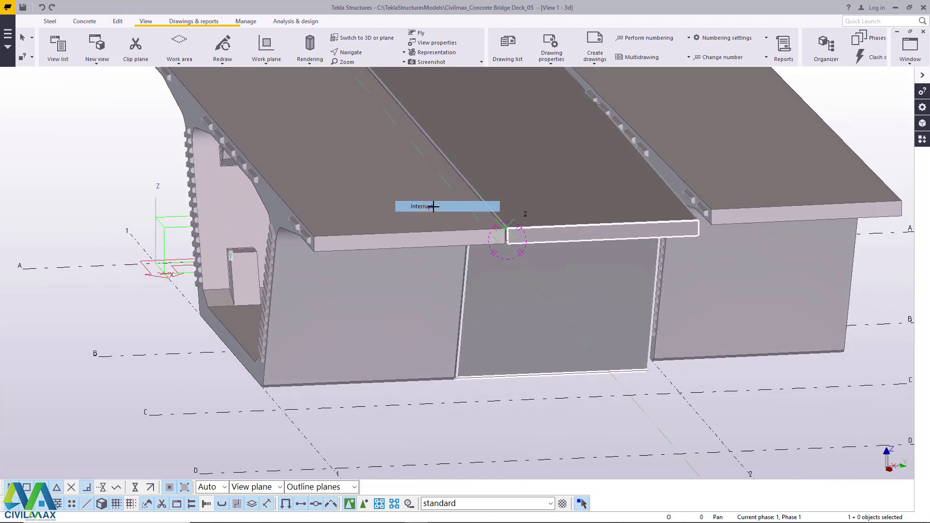
left_click(42, 9)
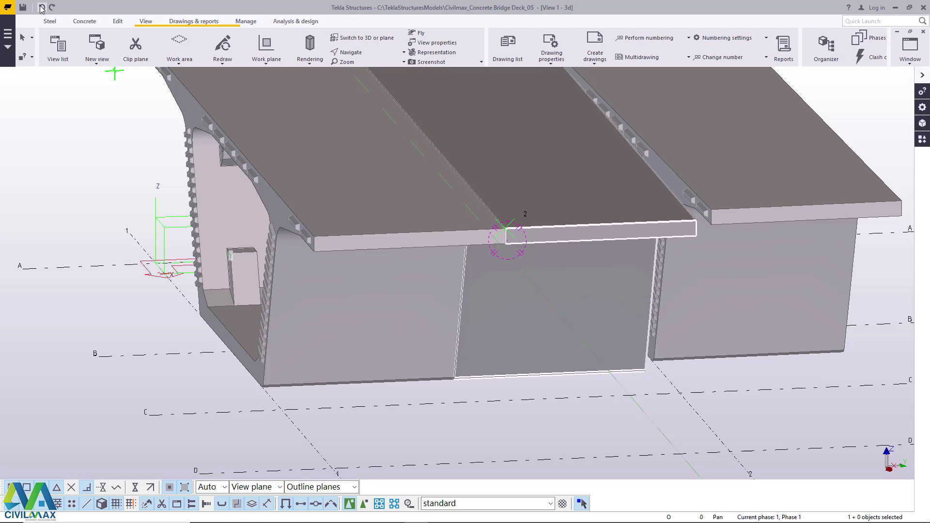
left_click(41, 8)
Set a rotation centre on the deck and cancel the running command
scroll(380, 301, "down", 3)
right_click(410, 194)
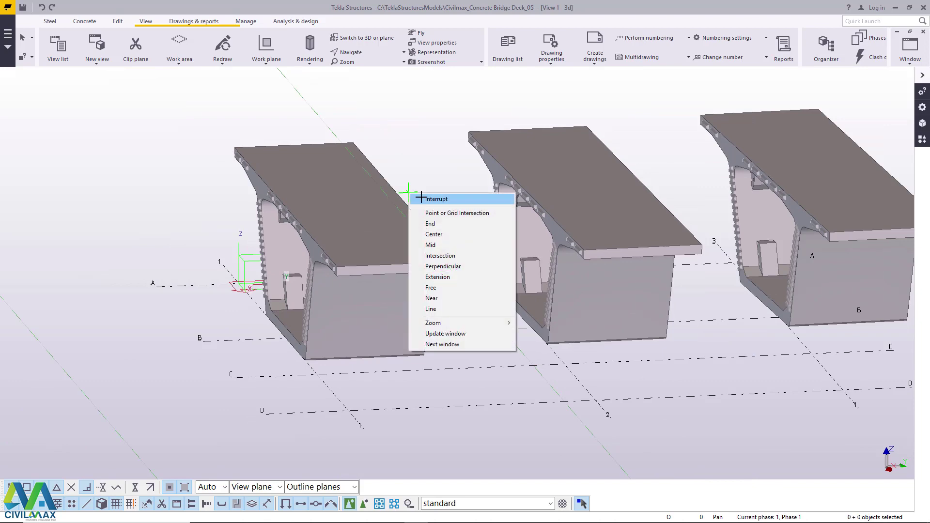
left_click(435, 199)
left_click(404, 52)
left_click(360, 71)
left_click(354, 234)
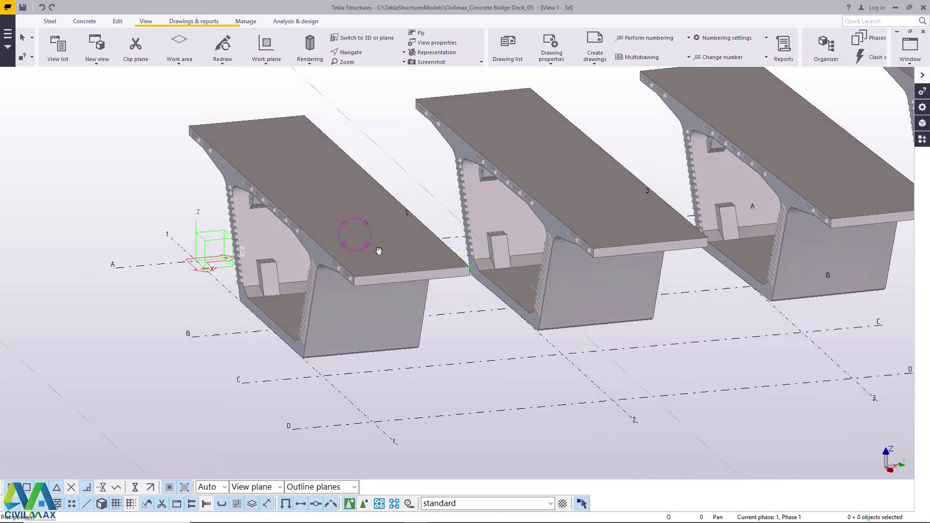
scroll(379, 250, "down", 3)
scroll(358, 213, "up", 2)
right_click(347, 213)
left_click(375, 222)
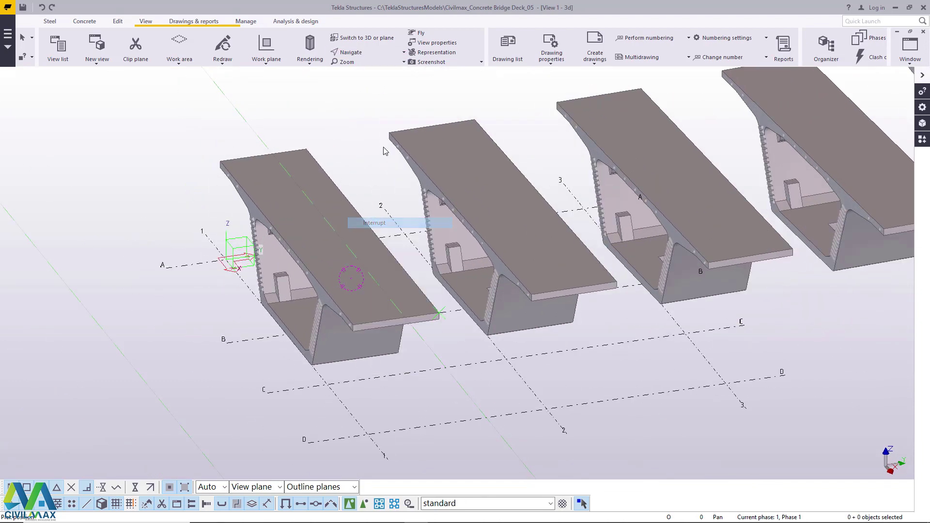
Window-select the first box-girder segment and copy it from the near deck corner to the far corner
left_click_drag(367, 105, 202, 393)
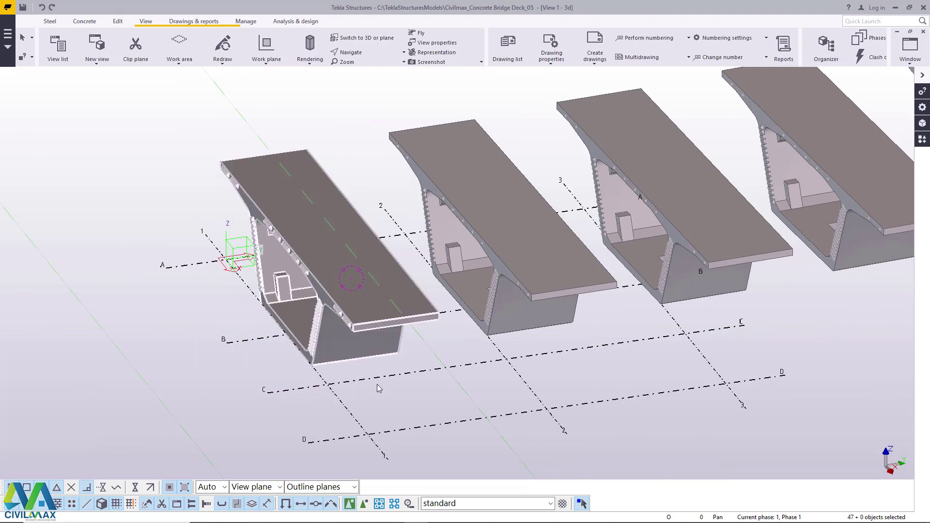
left_click(525, 415, "ctrl")
scroll(439, 334, "up", 5)
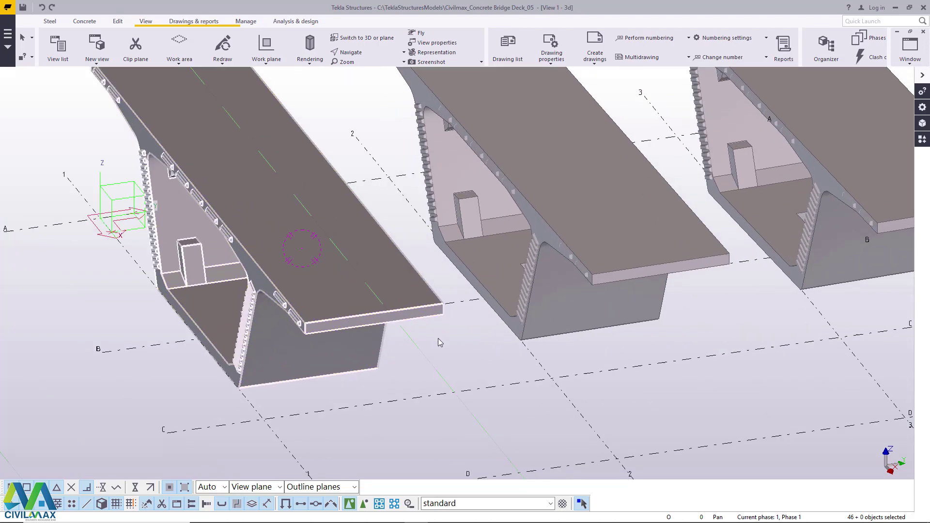
right_click(456, 336)
left_click(481, 124)
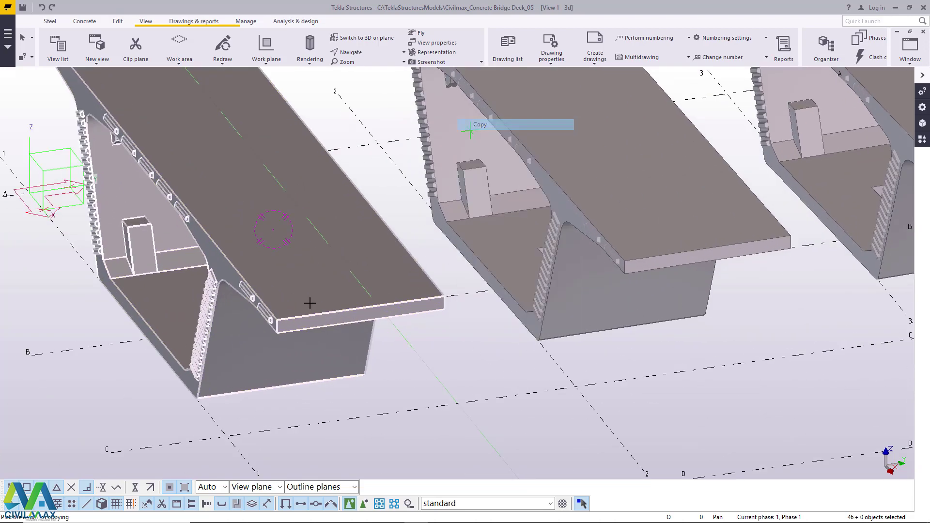
scroll(273, 317, "up", 6)
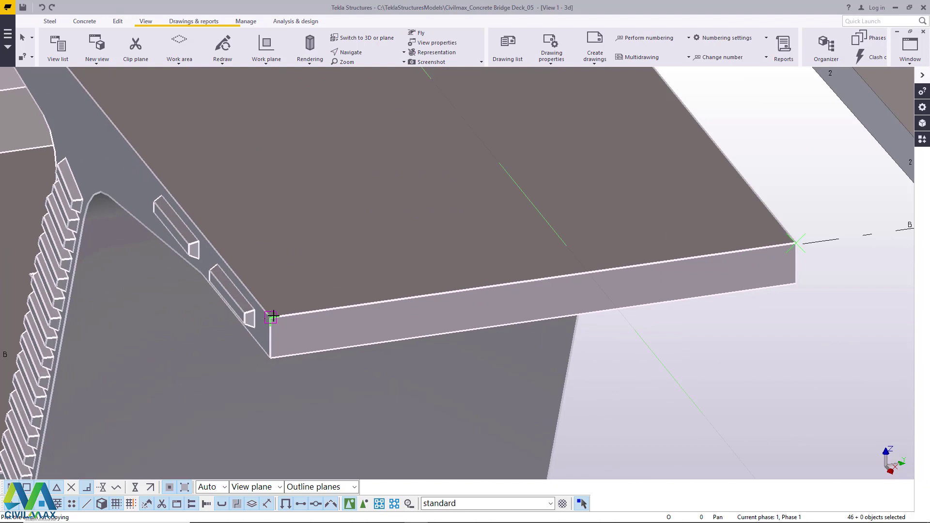
left_click(270, 318)
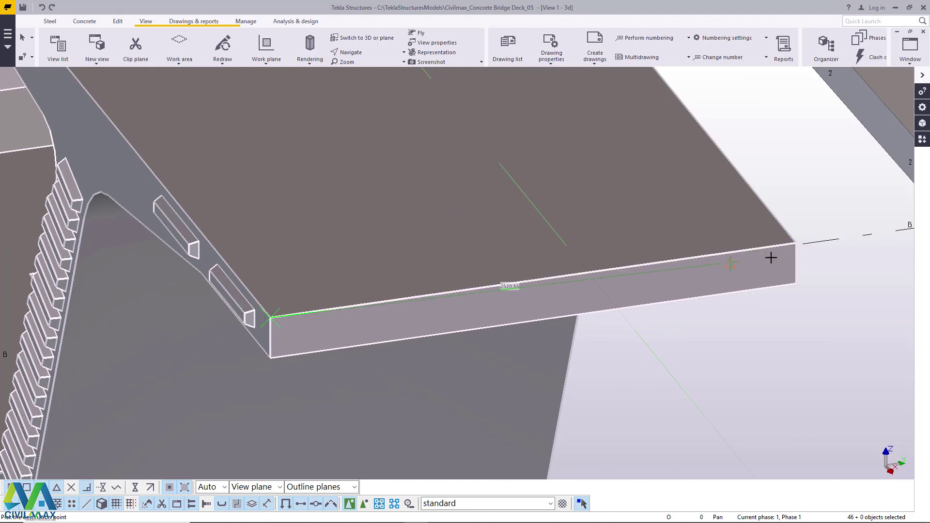
left_click(795, 243)
right_click(525, 175)
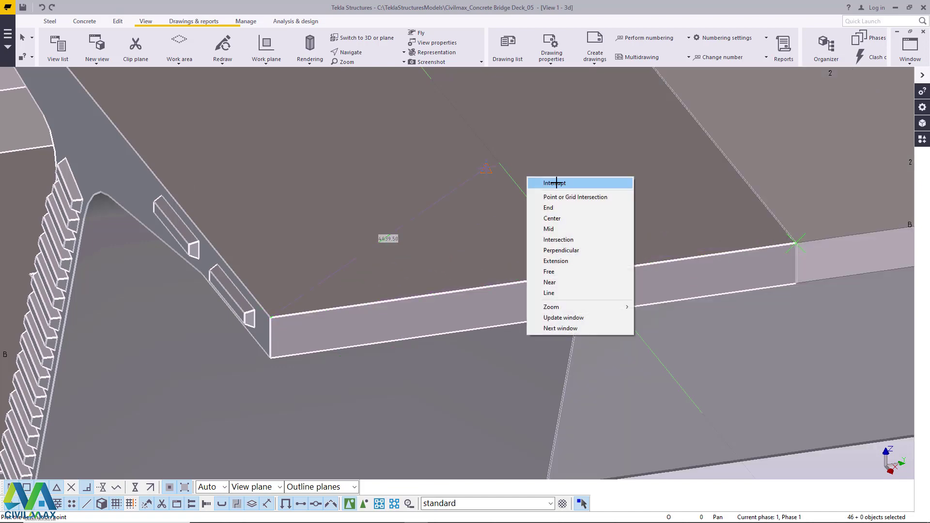
left_click(542, 183)
scroll(297, 292, "down", 3)
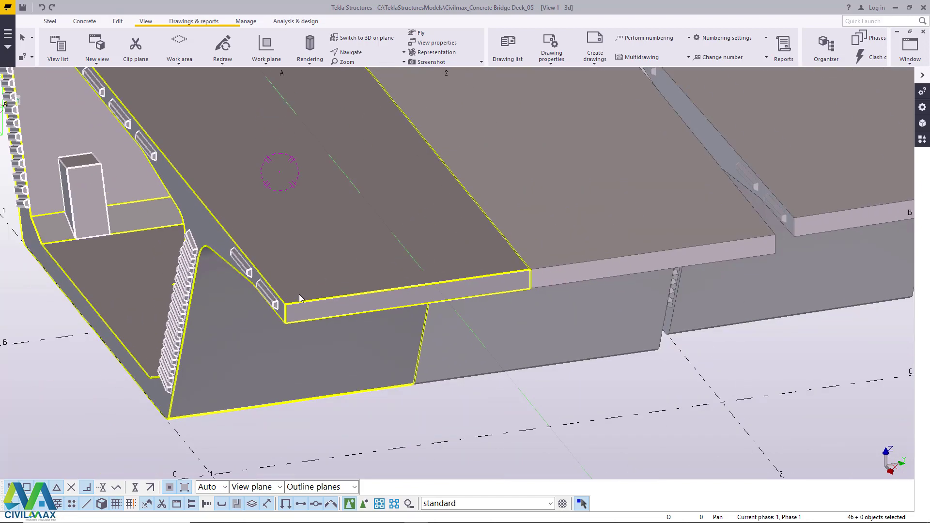
Clear the selection, centre the joint, and orbit to see the slab end from below
scroll(297, 293, "down", 2)
key("Escape")
middle_click_drag(667, 342, 566, 251)
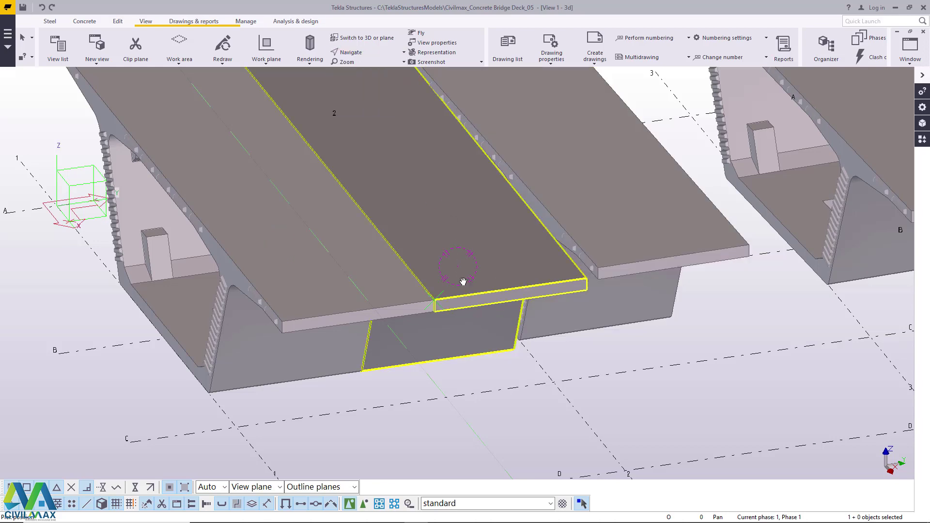
mouse_move(463, 281)
middle_mouse_down("ctrl")
mouse_move(446, 233)
mouse_move(445, 245)
middle_mouse_up("ctrl")
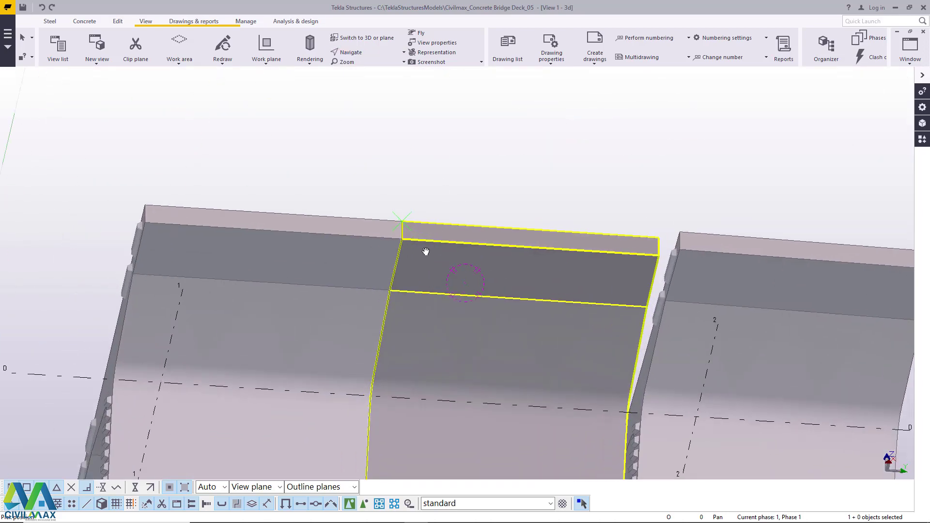
scroll(425, 252, "up", 3)
right_click(442, 162)
left_click(453, 166)
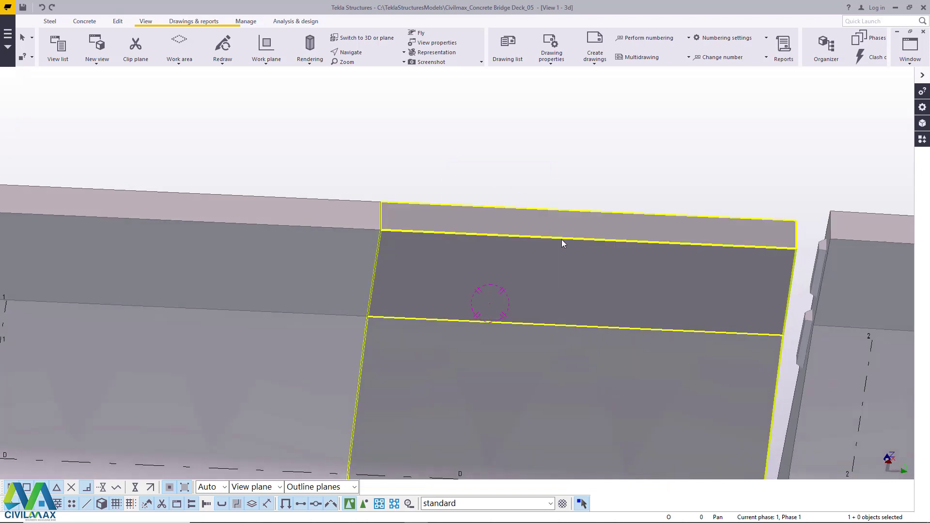
Move the slab linearly along Y nine times in 2.00 steps, then close the dialog
right_click(456, 140)
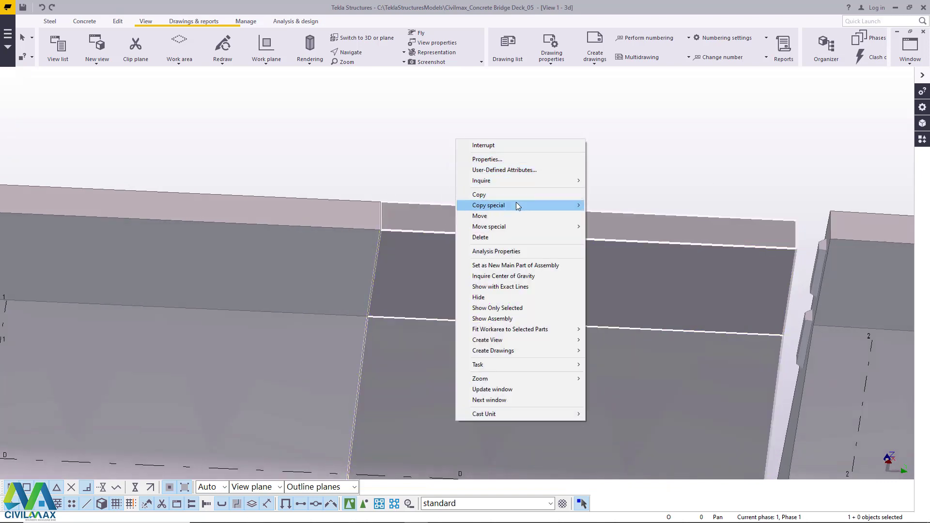
mouse_move(516, 203)
mouse_move(508, 226)
left_click(608, 227)
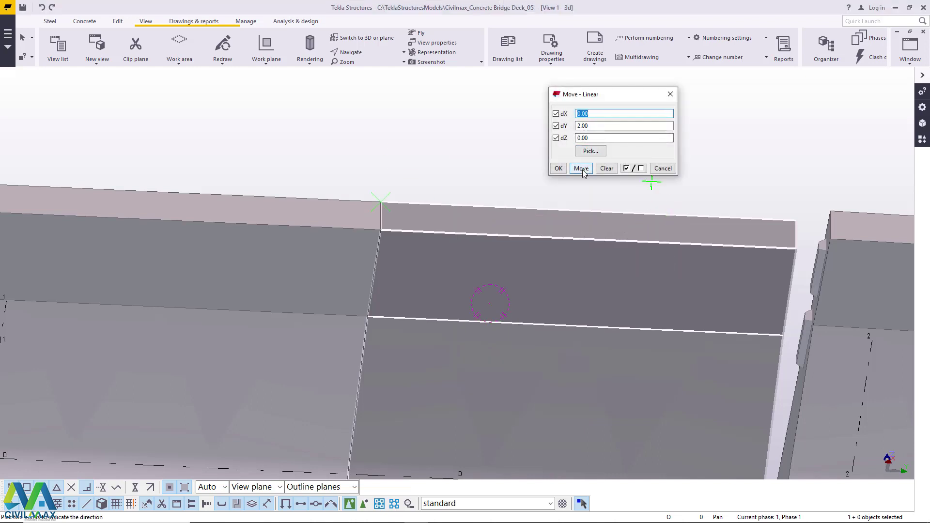
left_click(582, 170)
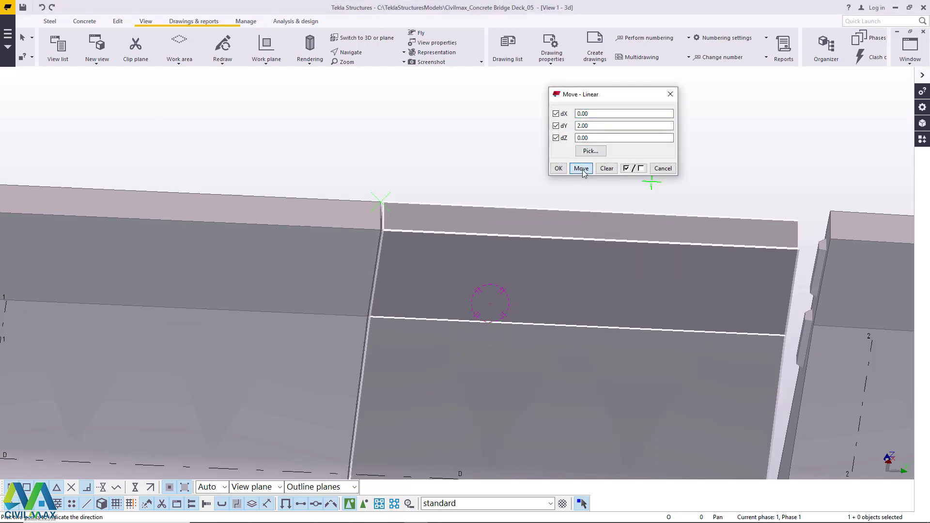
left_click(582, 170)
left_click(582, 170)
left_click(582, 169)
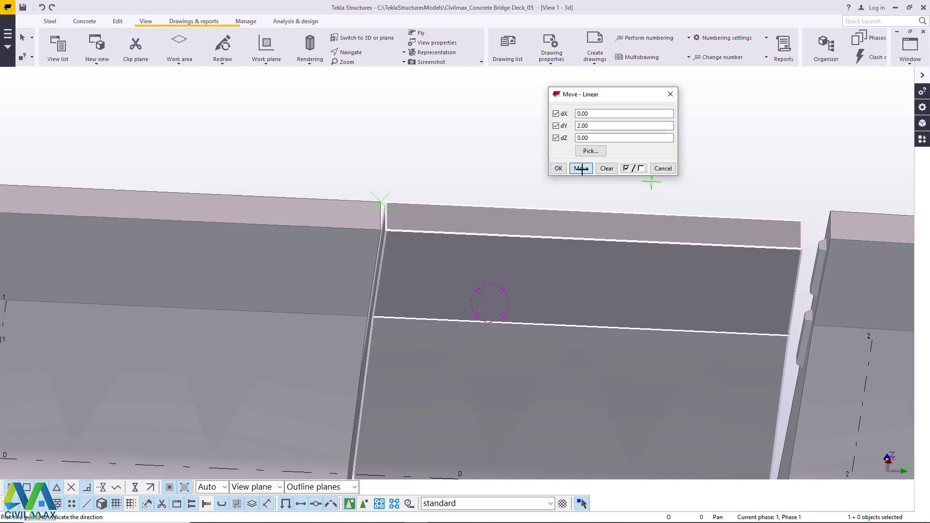
left_click(582, 169)
left_click(582, 169)
left_click(582, 169)
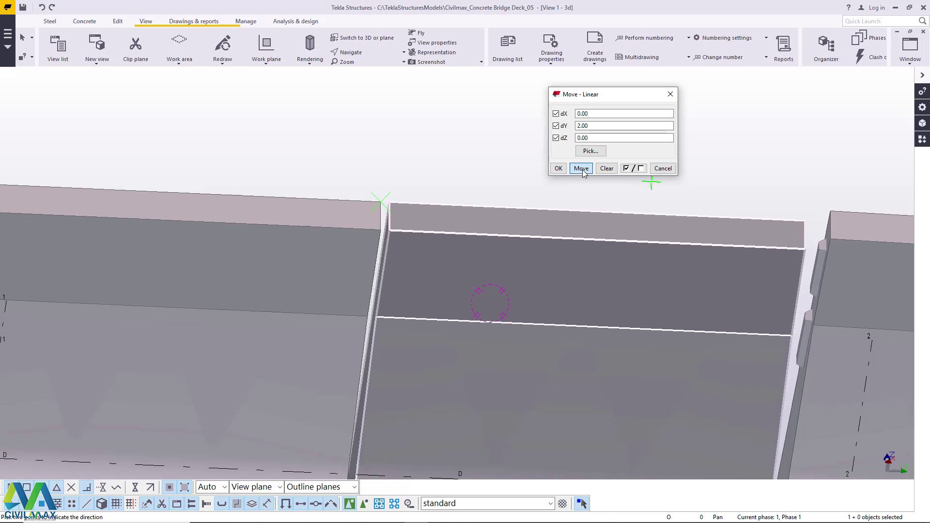
left_click(582, 169)
left_click(582, 169)
left_click(558, 168)
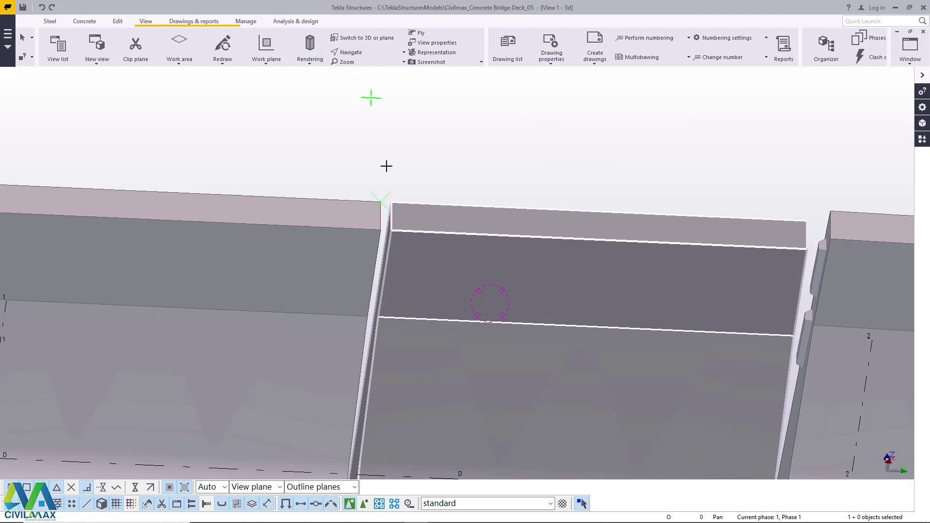
Orbit to face the slabs and zoom in close on the wall joint
mouse_move(398, 236)
middle_mouse_down("ctrl")
mouse_move(389, 283)
mouse_move(370, 289)
mouse_move(402, 233)
middle_mouse_up("ctrl")
scroll(382, 206, "up", 10)
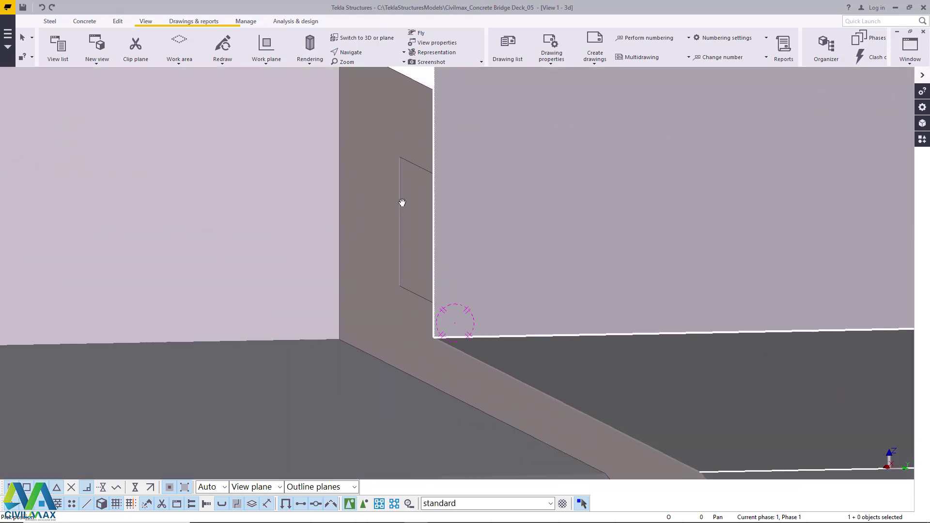
right_click(400, 201)
left_click(442, 207)
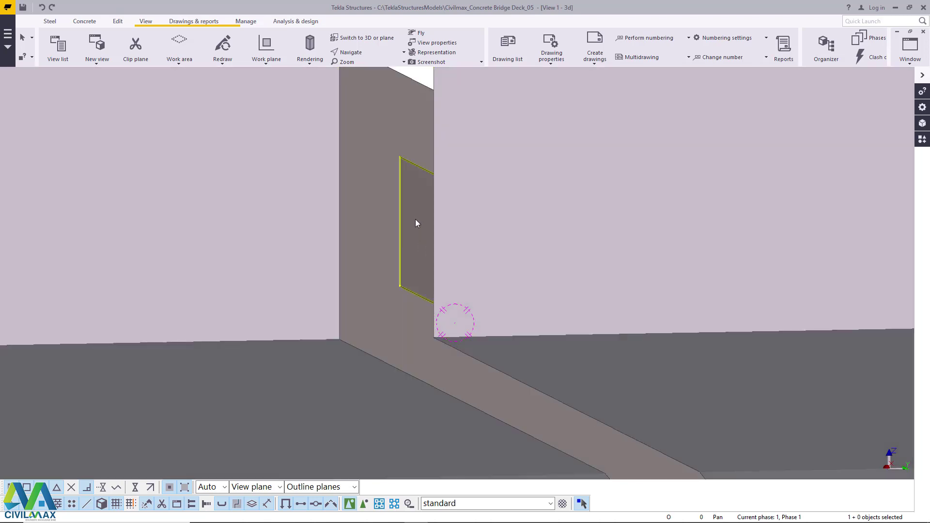
scroll(475, 275, "down", 2)
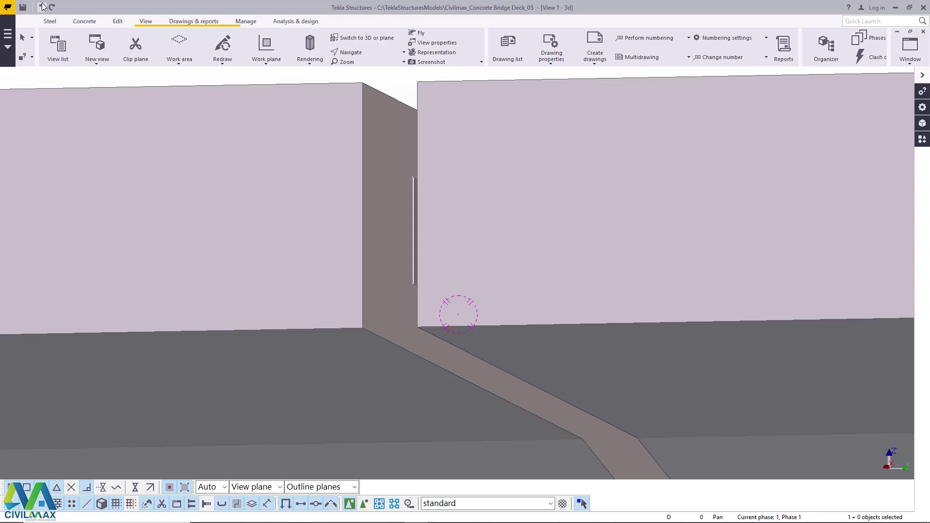
Undo three slab nudges, then pan and zoom out around the slab corner
left_click(42, 6)
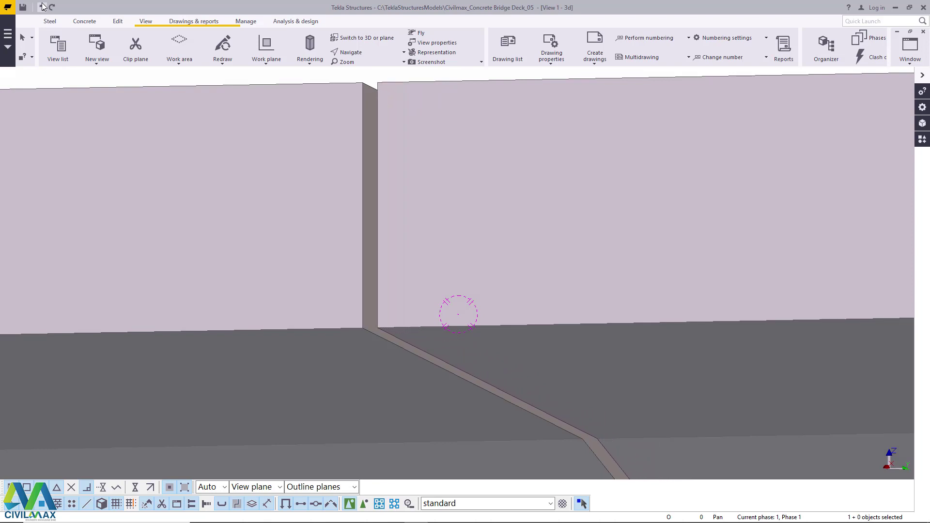
left_click(42, 6)
left_click(42, 5)
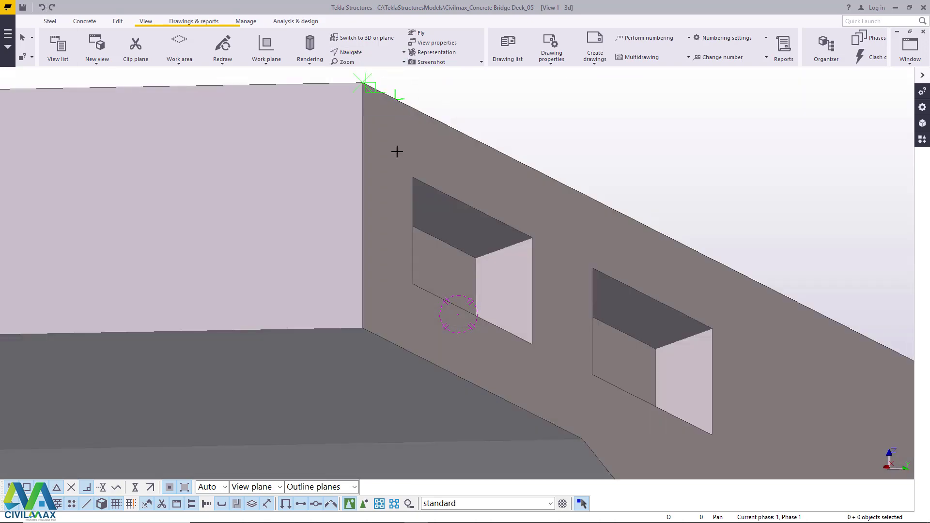
left_click_drag(414, 182, 592, 299)
scroll(592, 299, "down", 10)
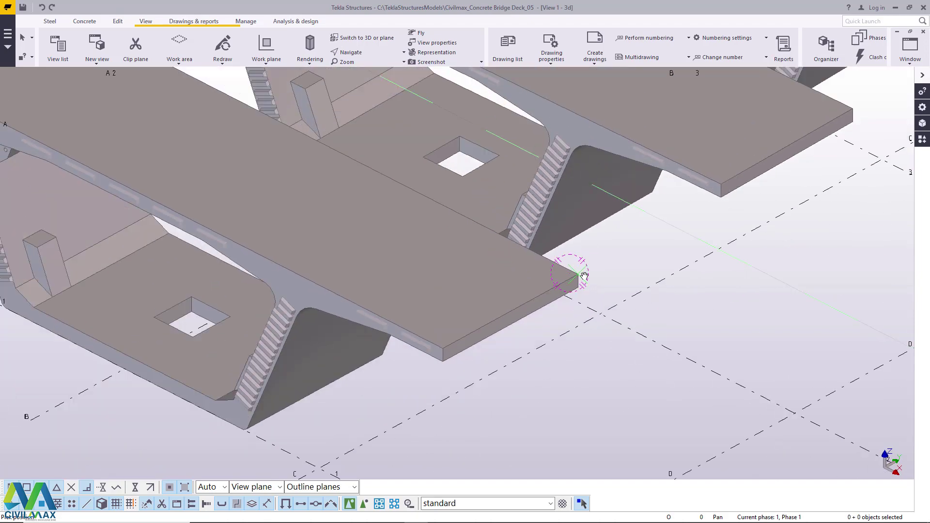
middle_click_drag(565, 270, 553, 270, "ctrl")
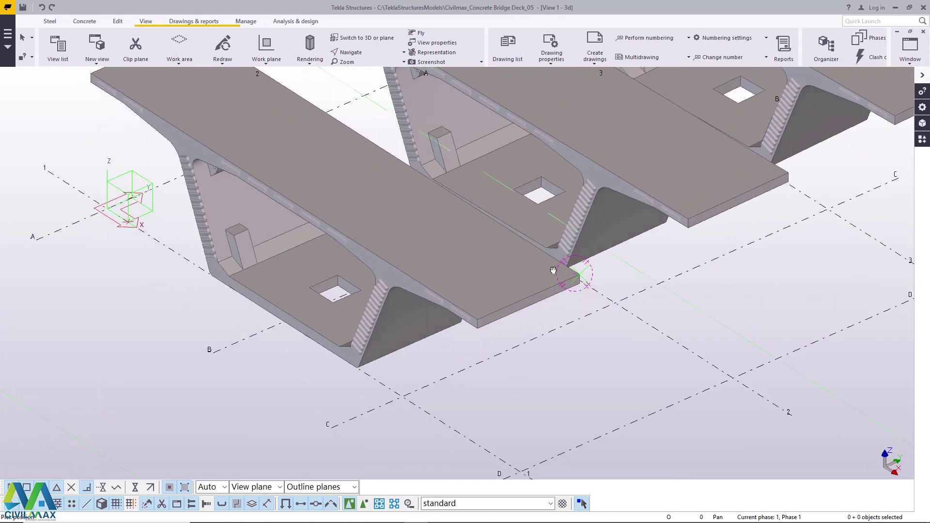